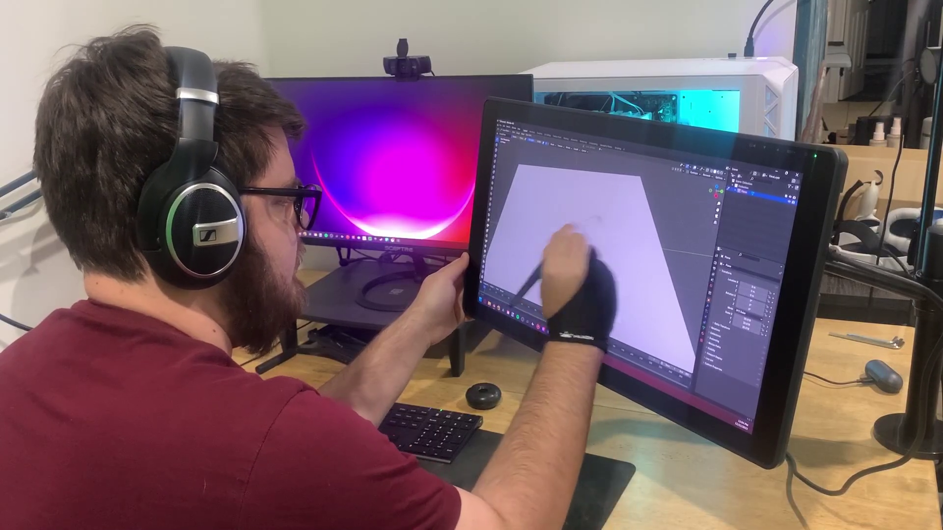
pyautogui.moveTo(577, 227)
pyautogui.mouseDown()
pyautogui.moveTo(569, 216)
pyautogui.moveTo(595, 218)
pyautogui.moveTo(553, 227)
pyautogui.mouseUp()
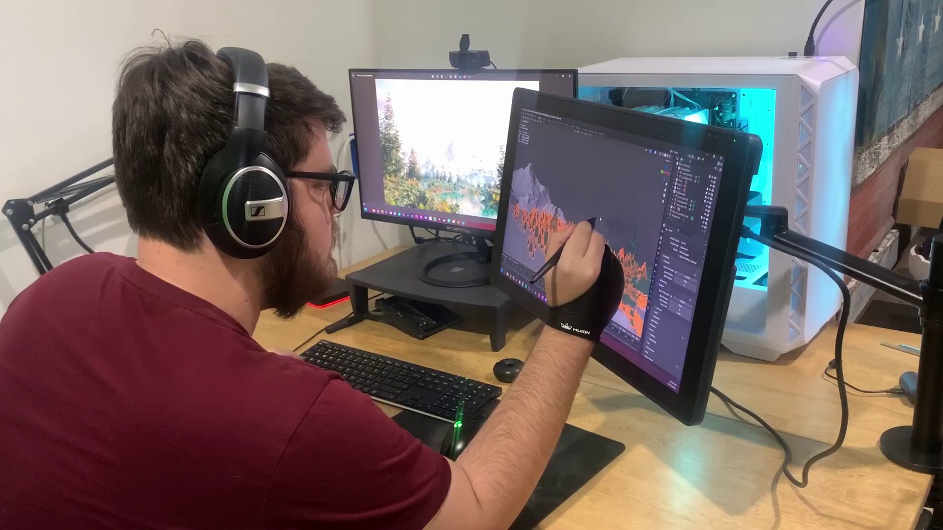
pyautogui.moveTo(530, 236); pyautogui.dragTo(529, 280)
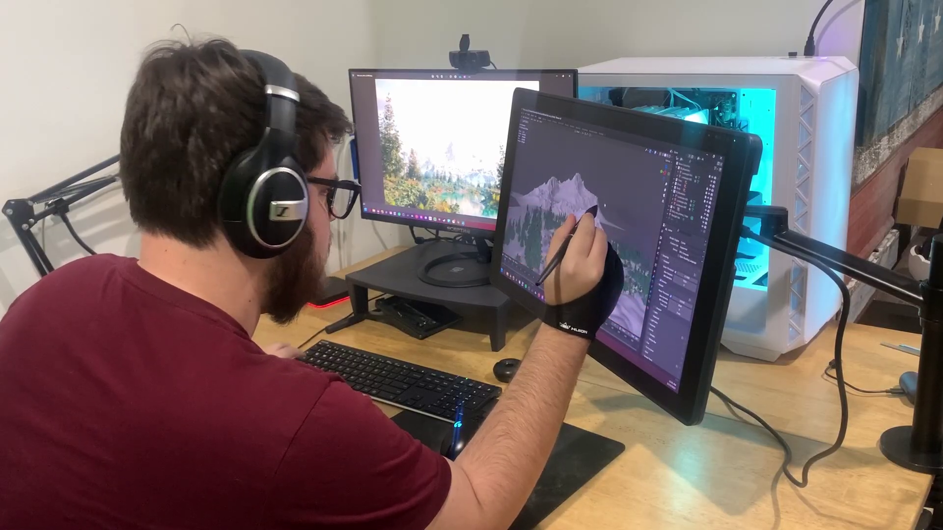
pyautogui.moveTo(539, 278)
pyautogui.mouseDown(button='middle')
pyautogui.moveTo(547, 274)
pyautogui.moveTo(543, 284)
pyautogui.mouseUp(button='middle')
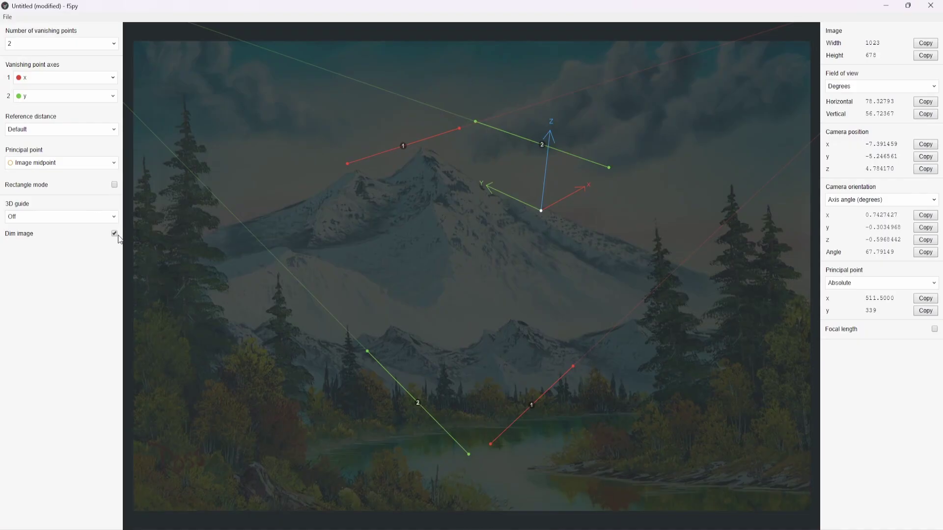
# - Turn off image dimming in fSpy and align the vanishing point lines with the river's water surface in the painting
pyautogui.click(115, 233)
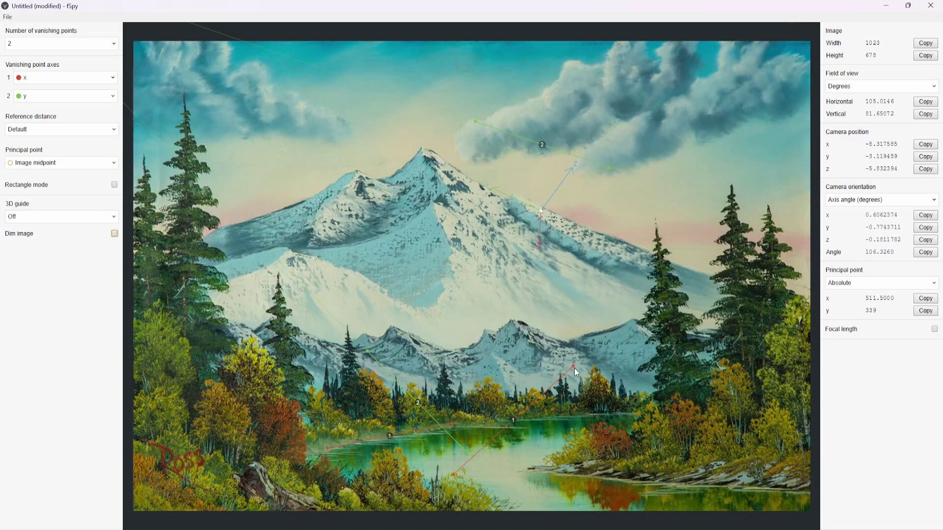
pyautogui.moveTo(573, 368); pyautogui.dragTo(535, 438)
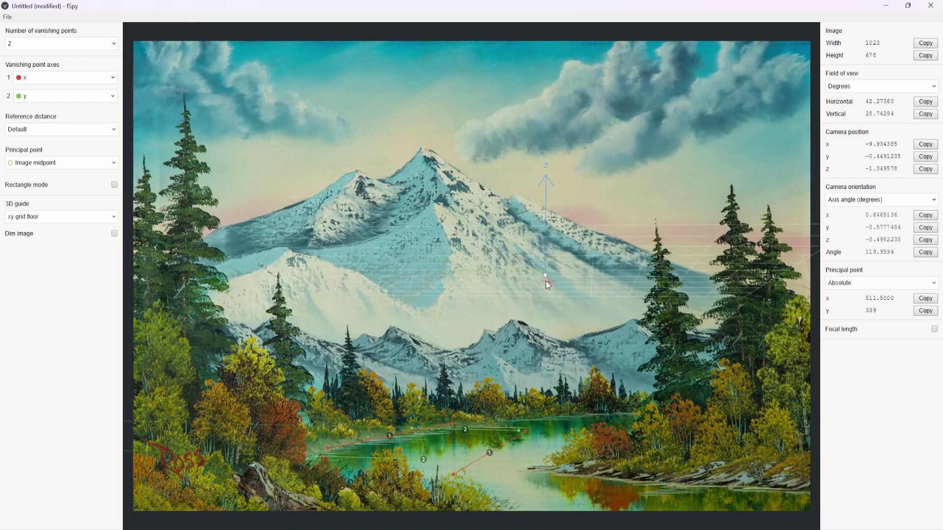
pyautogui.moveTo(525, 432); pyautogui.dragTo(526, 451)
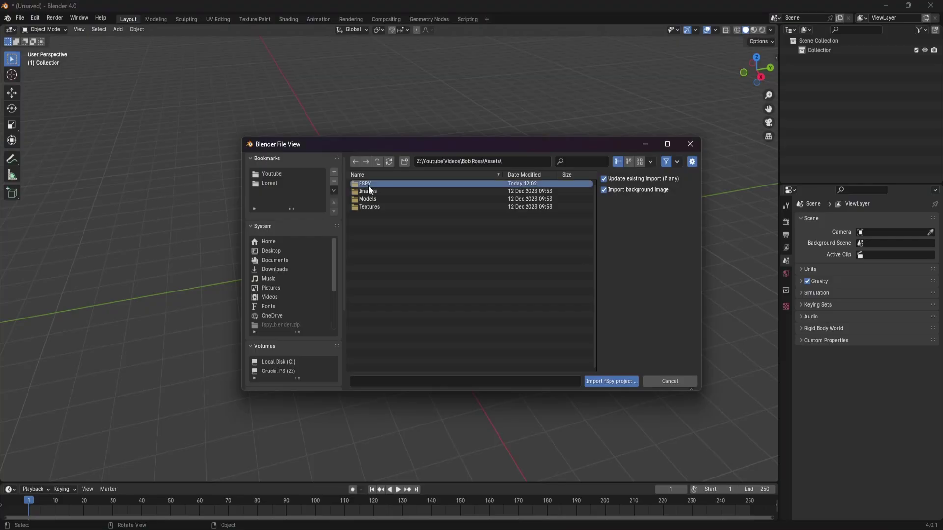
# - In Blender, import the fSpy project Bob_ross_camera_1.fspy from the FSPY folder
pyautogui.doubleClick(368, 185)
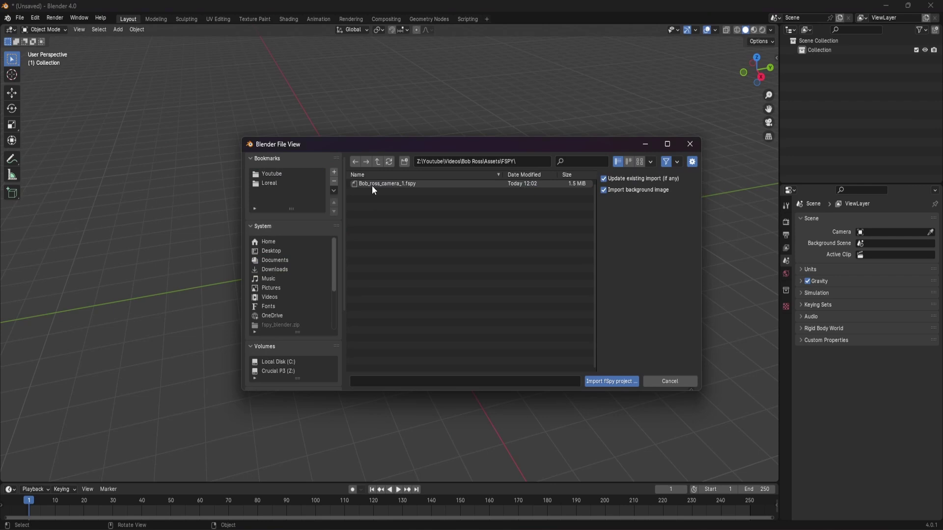
pyautogui.click(372, 185)
pyautogui.click(599, 380)
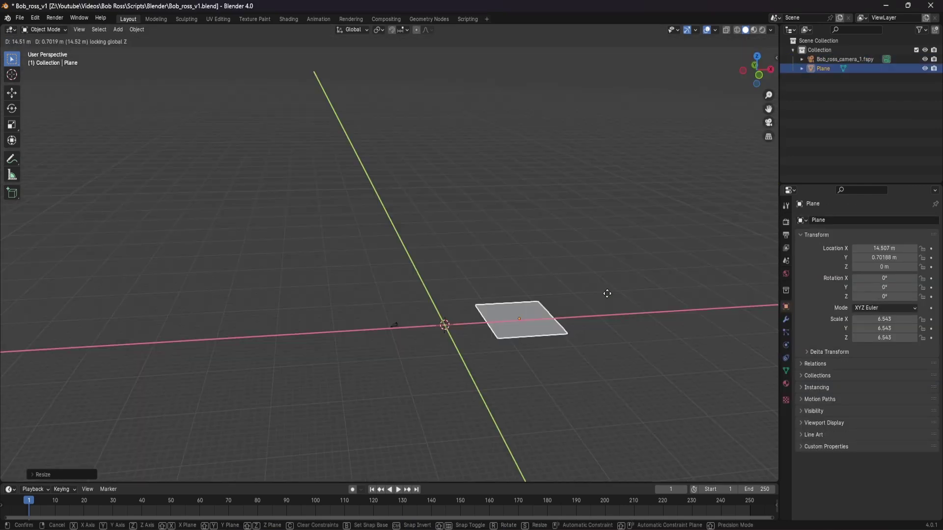
# - Scale the ground plane and the upright backdrop plane, and show them as wireframe over the painting in camera view
pyautogui.press('s')
pyautogui.click(168, 244)
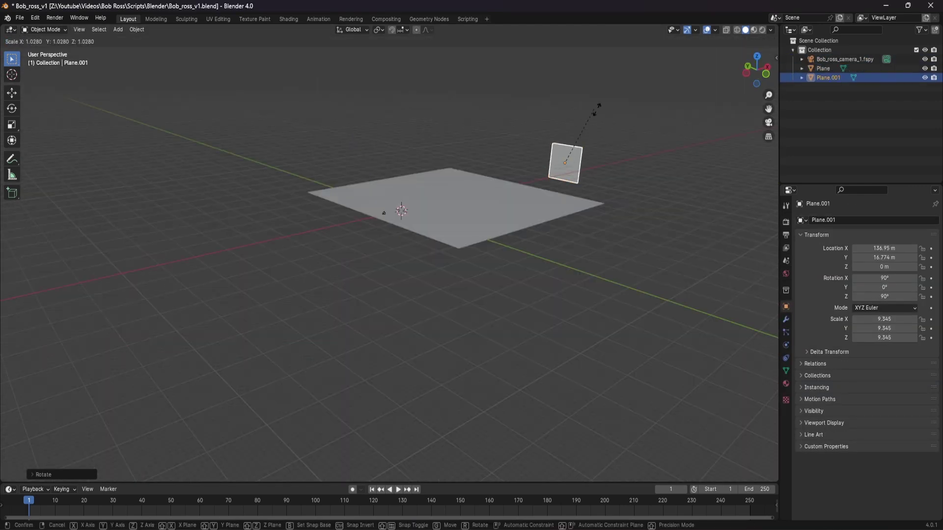
pyautogui.press('s')
pyautogui.click(21, 127)
pyautogui.hotkey('shift', 'z')
pyautogui.press('KP_0')
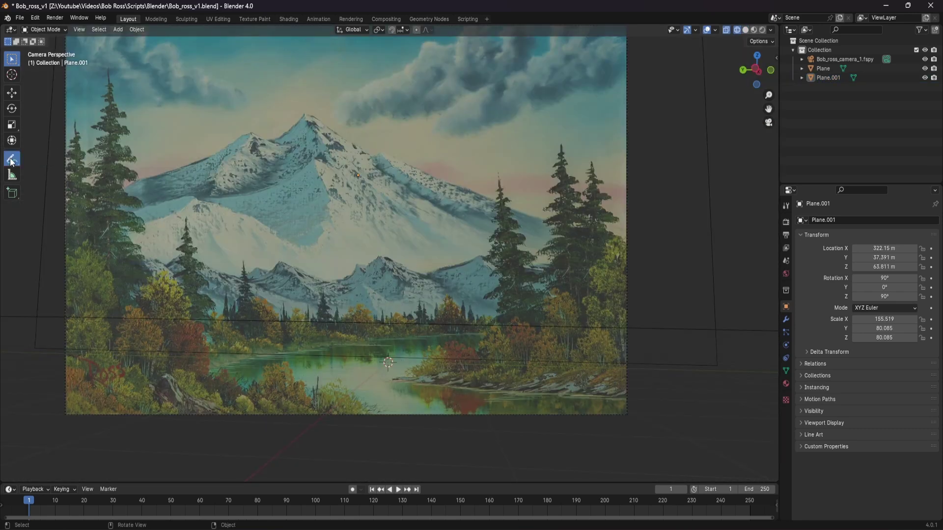
# - Trace the river's outline over the painting with the Annotate tool, using Surface placement
pyautogui.click(12, 160)
pyautogui.click(67, 43)
pyautogui.click(55, 72)
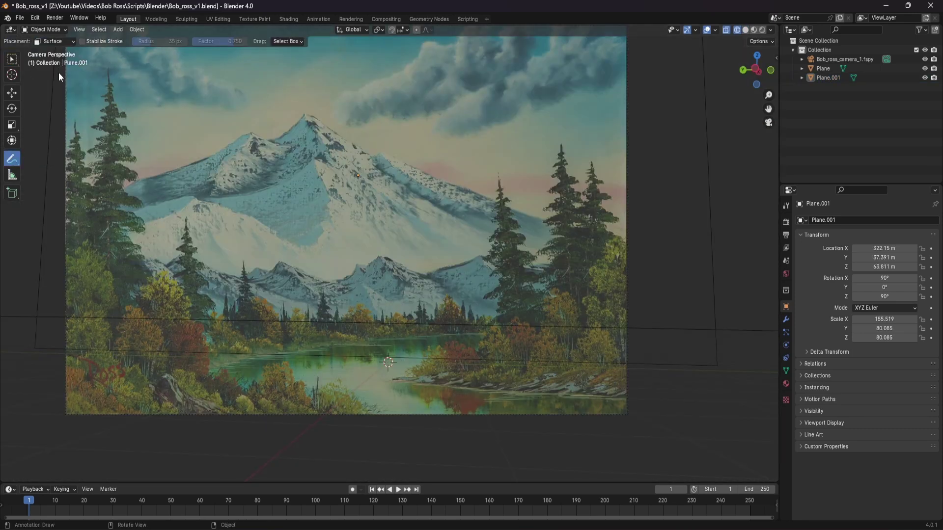
pyautogui.moveTo(372, 418); pyautogui.dragTo(216, 369)
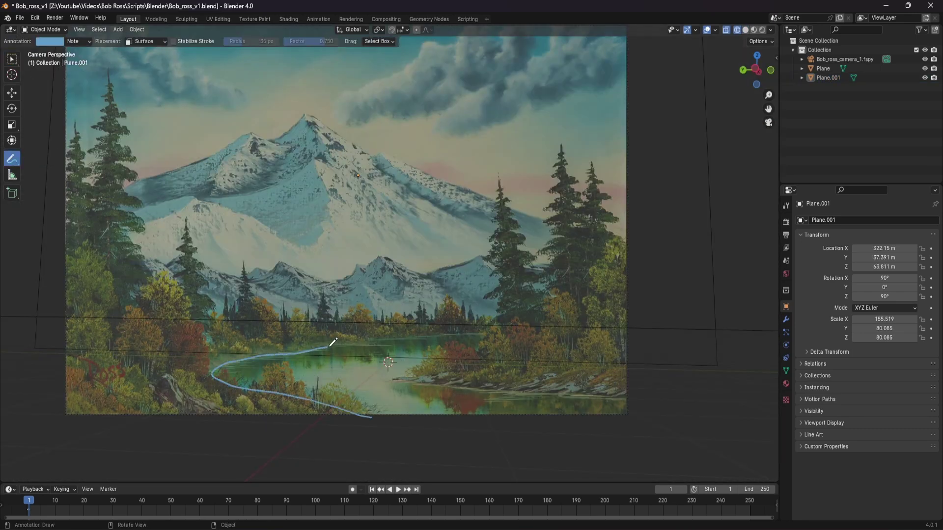
pyautogui.moveTo(333, 342); pyautogui.dragTo(649, 394)
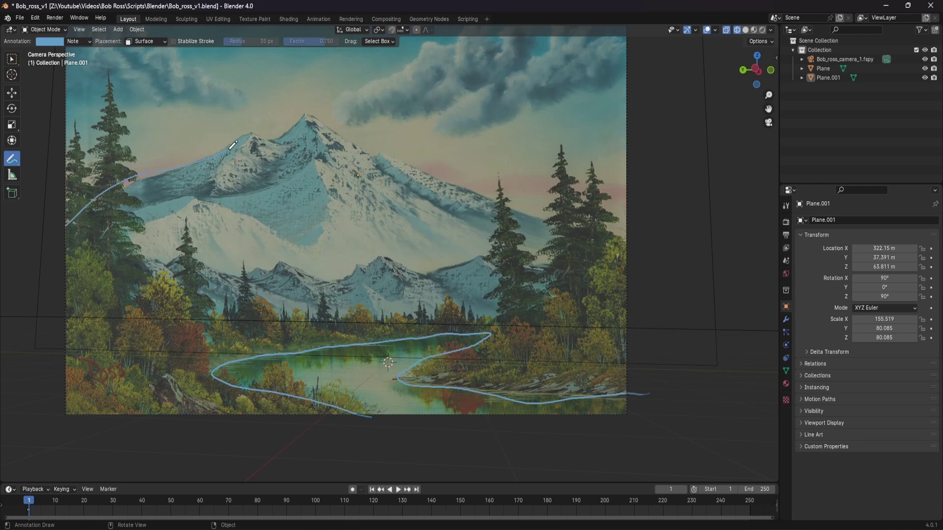
# - Trace the mountain ridge and the clouds of the painting with annotation strokes
pyautogui.moveTo(301, 115); pyautogui.dragTo(659, 275)
pyautogui.moveTo(530, 98); pyautogui.dragTo(536, 93)
pyautogui.moveTo(536, 93)
pyautogui.mouseDown(button='middle')
pyautogui.moveTo(403, 221)
pyautogui.moveTo(384, 265)
pyautogui.moveTo(321, 310)
pyautogui.mouseUp(button='middle')
pyautogui.scroll(3, 298, 262)
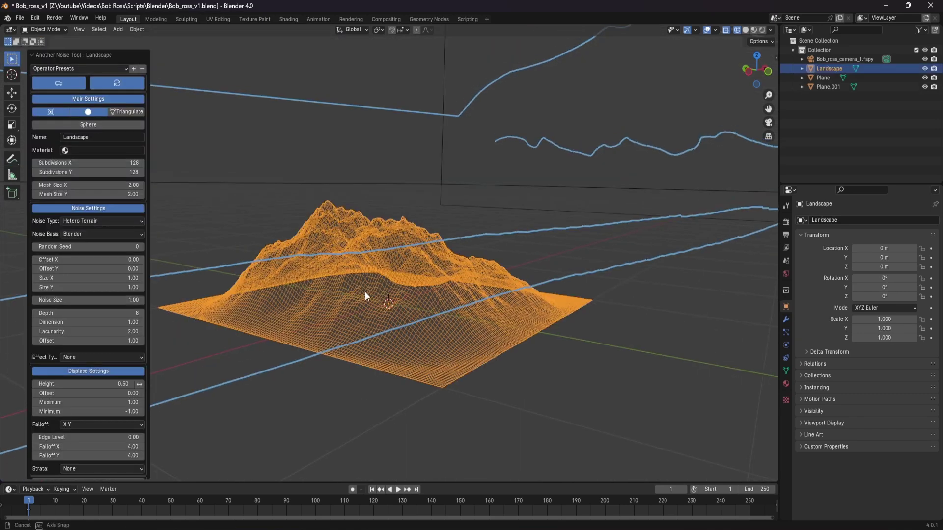
# - Display the generated terrain shaded, and rotate the second landscape 49.5° about Z and reposition it to match the painting's left ridge
pyautogui.press('z')
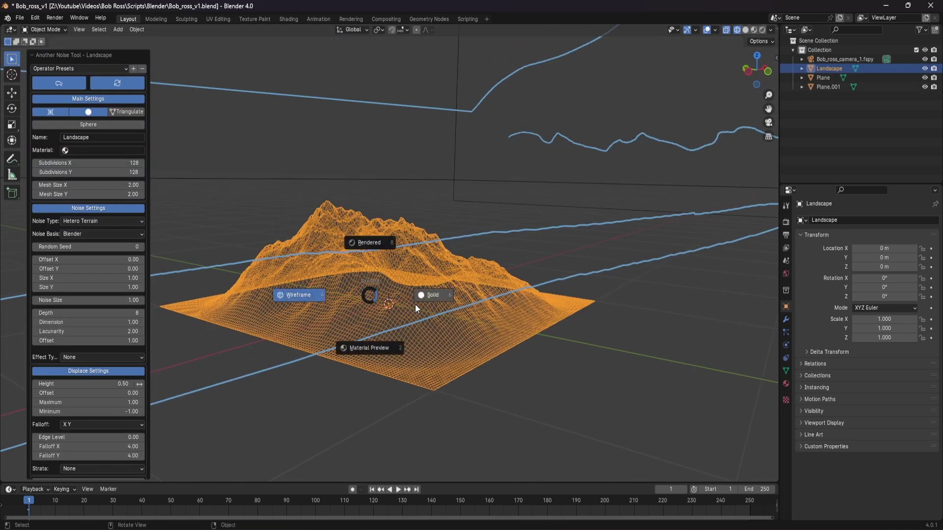
pyautogui.click(370, 231)
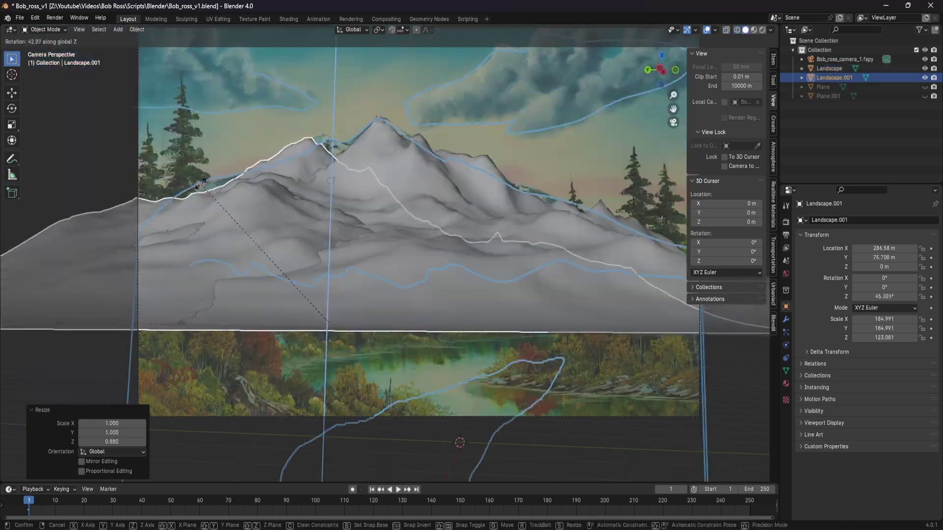
pyautogui.click(205, 219)
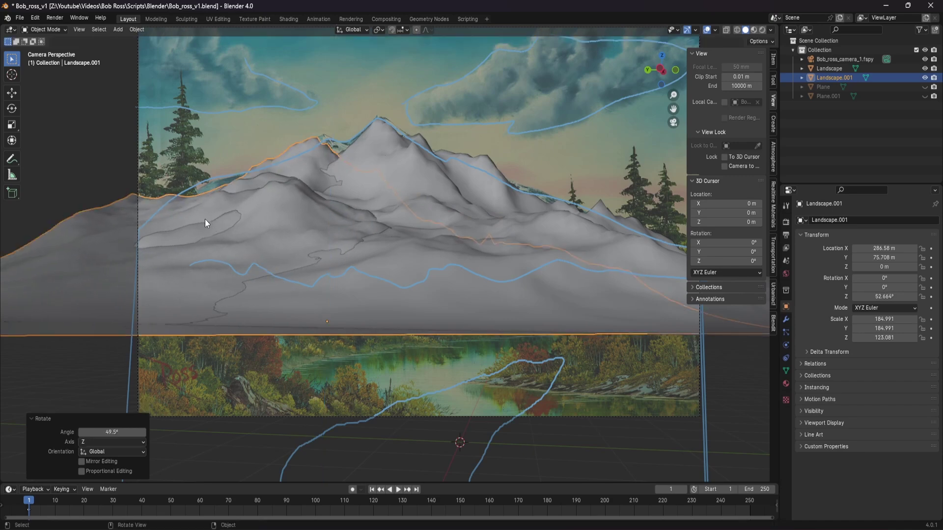
pyautogui.press('g')
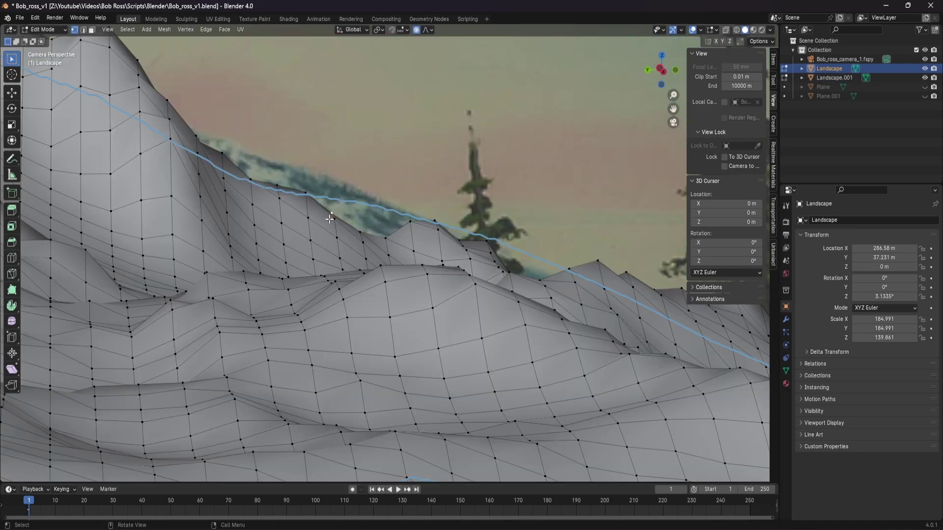
# - Move ridge vertices of the main landscape along Z with proportional editing to follow the annotated mountain outline
pyautogui.press('g')
pyautogui.press('z')
pyautogui.click(314, 187)
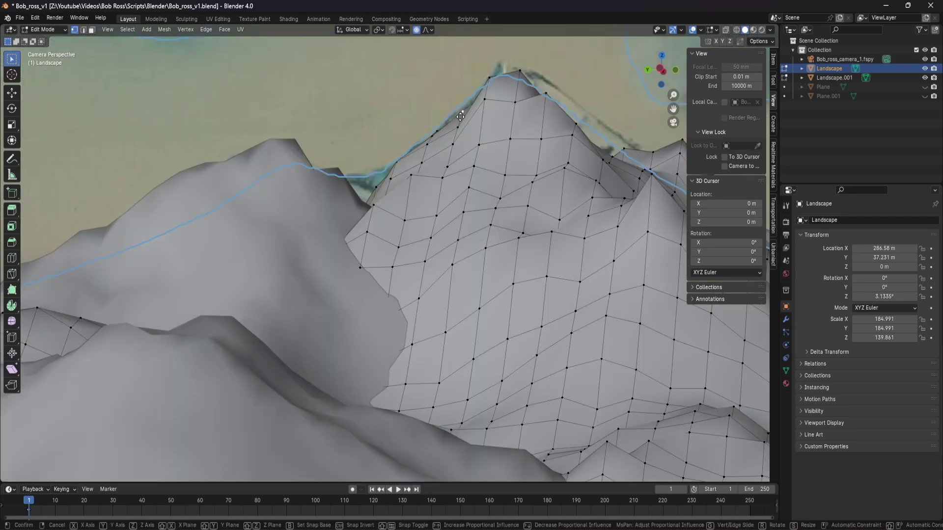
pyautogui.press('g')
pyautogui.press('z')
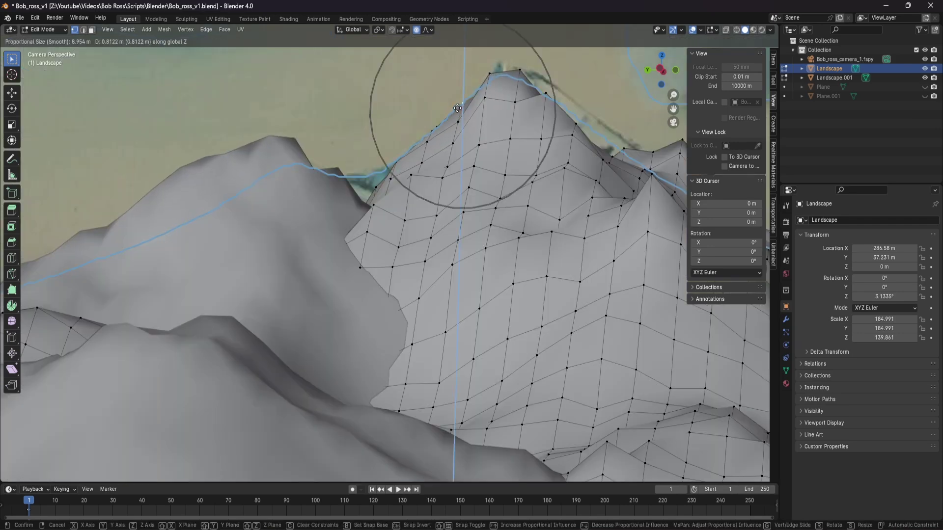
pyautogui.click(379, 190)
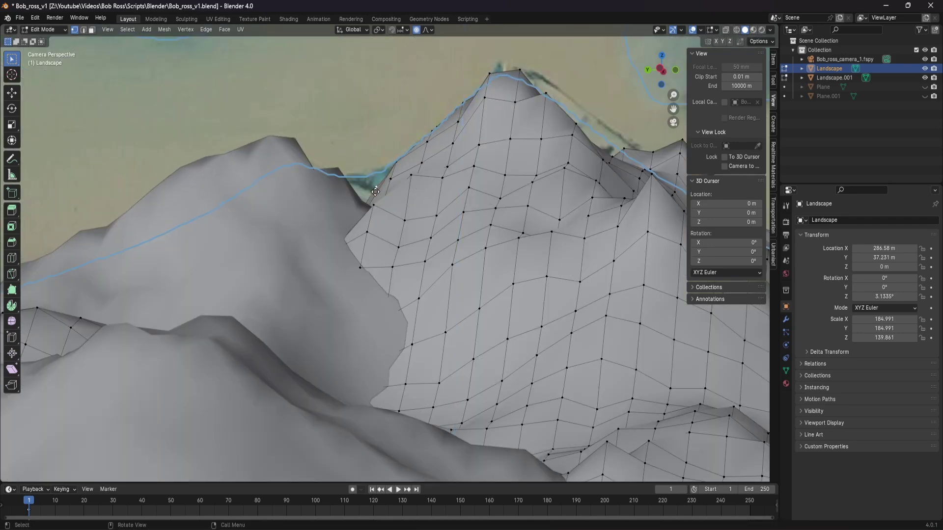
pyautogui.press('g')
pyautogui.press('z')
pyautogui.rightClick(376, 182)
pyautogui.moveTo(376, 183); pyautogui.dragTo(344, 205, button='middle')
pyautogui.scroll(3, 344, 205)
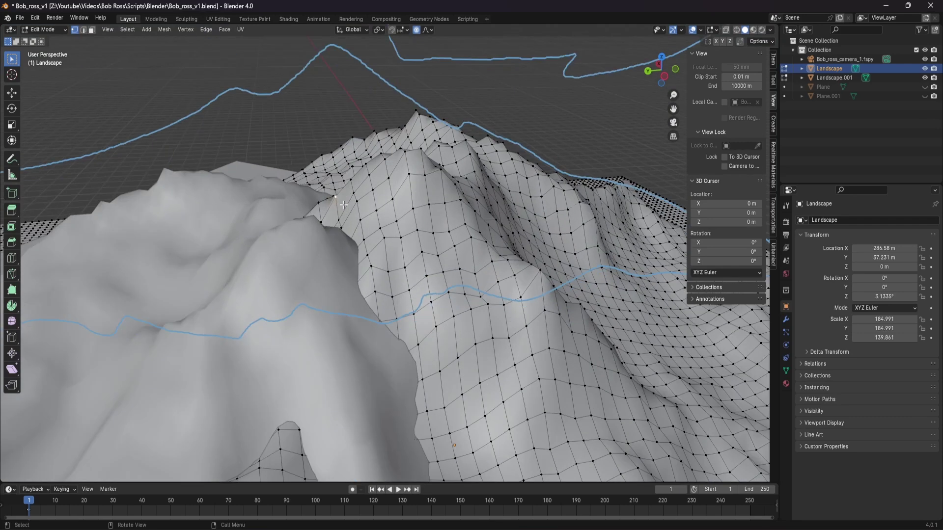
# - Return the landscape to Object Mode, restore the camera view and save the Blender file
pyautogui.press('Tab')
pyautogui.scroll(-5, 344, 230)
pyautogui.moveTo(280, 216); pyautogui.dragTo(267, 215, button='middle')
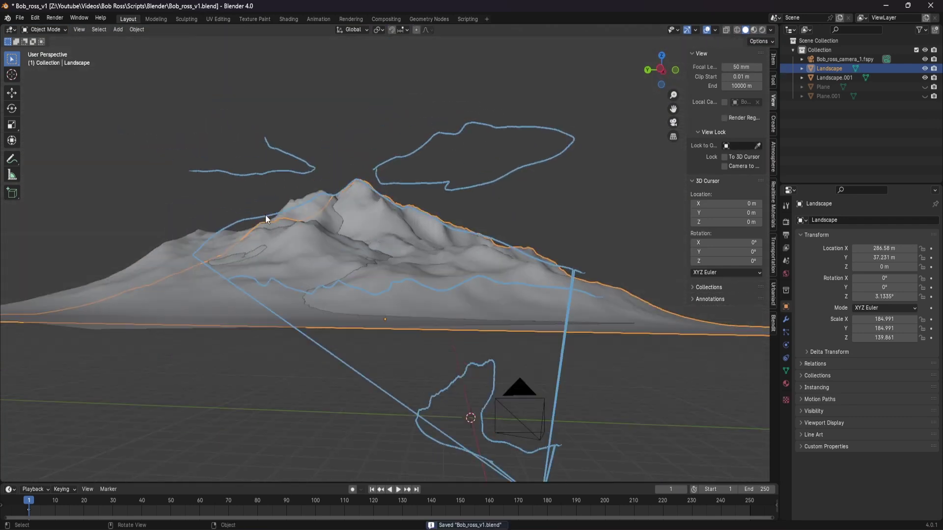
pyautogui.press('KP_0')
pyautogui.hotkey('ctrl', 's')
pyautogui.scroll(-4, 371, 196)
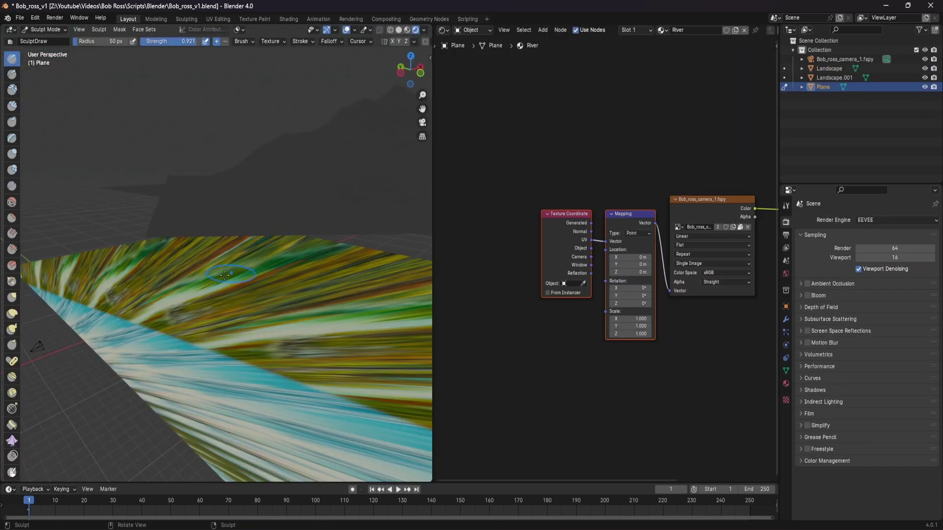
# - Sculpt raised terrain for both riverbanks on the ground plane with the 50 px Draw brush at 0.429 strength
pyautogui.moveTo(168, 293)
pyautogui.mouseDown(button='middle')
pyautogui.moveTo(172, 382)
pyautogui.moveTo(278, 296)
pyautogui.moveTo(246, 299)
pyautogui.mouseUp(button='middle')
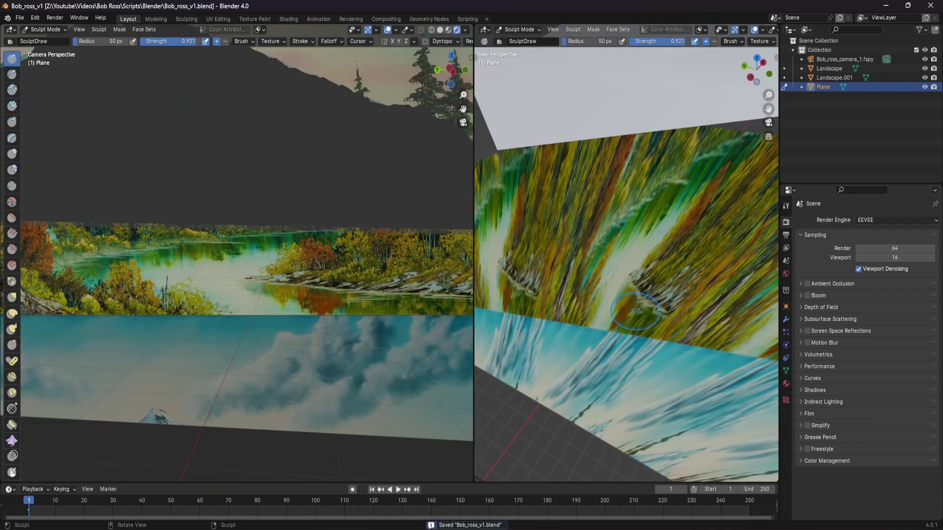
pyautogui.press('Tab')
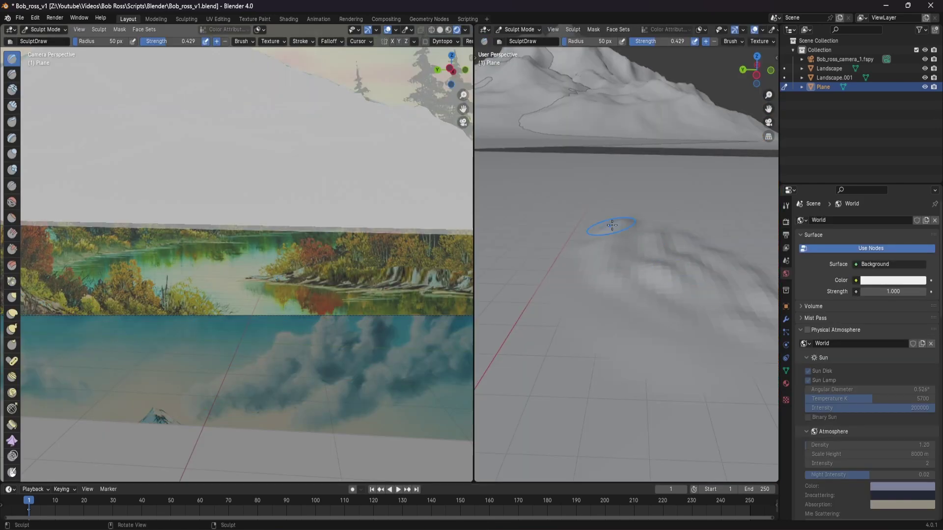
pyautogui.moveTo(608, 235); pyautogui.dragTo(599, 234)
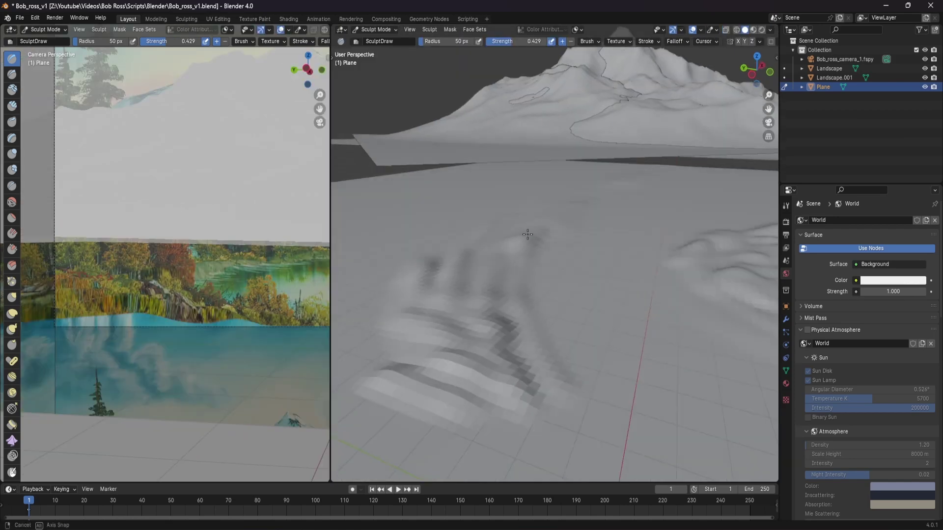
pyautogui.moveTo(605, 231); pyautogui.dragTo(573, 253, button='middle')
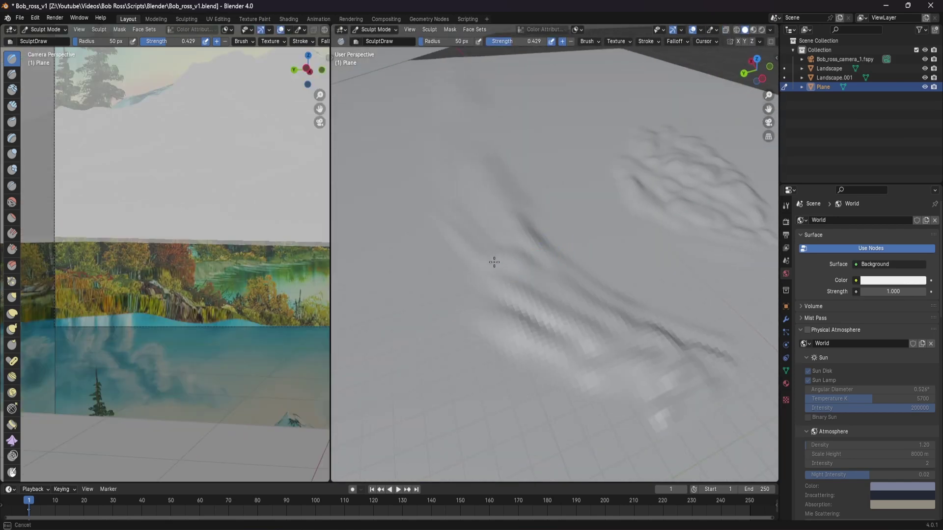
pyautogui.moveTo(494, 262)
pyautogui.mouseDown()
pyautogui.moveTo(500, 248)
pyautogui.moveTo(482, 235)
pyautogui.mouseUp()
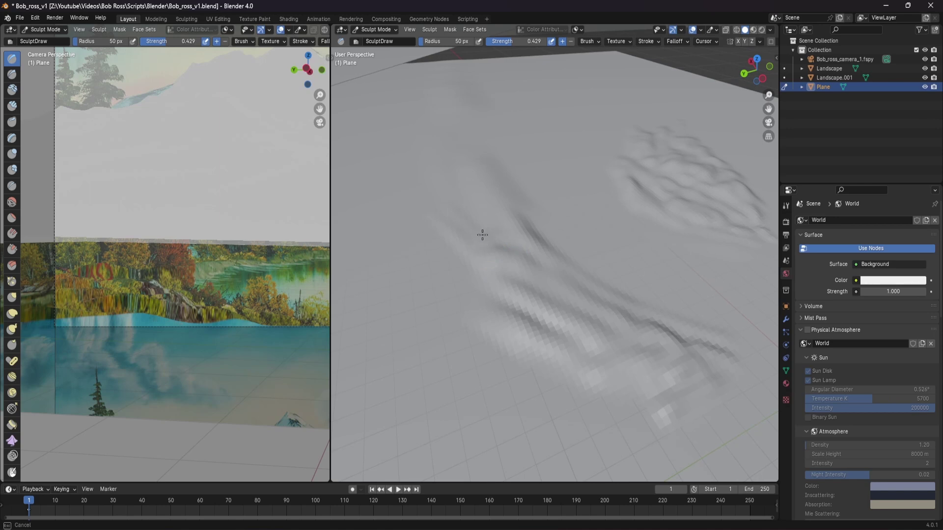
pyautogui.moveTo(470, 149); pyautogui.dragTo(467, 154)
# - Sculpt further ridges along the left bank and a raised shoreline curving around the river's far end
pyautogui.moveTo(467, 153); pyautogui.dragTo(388, 206, button='middle')
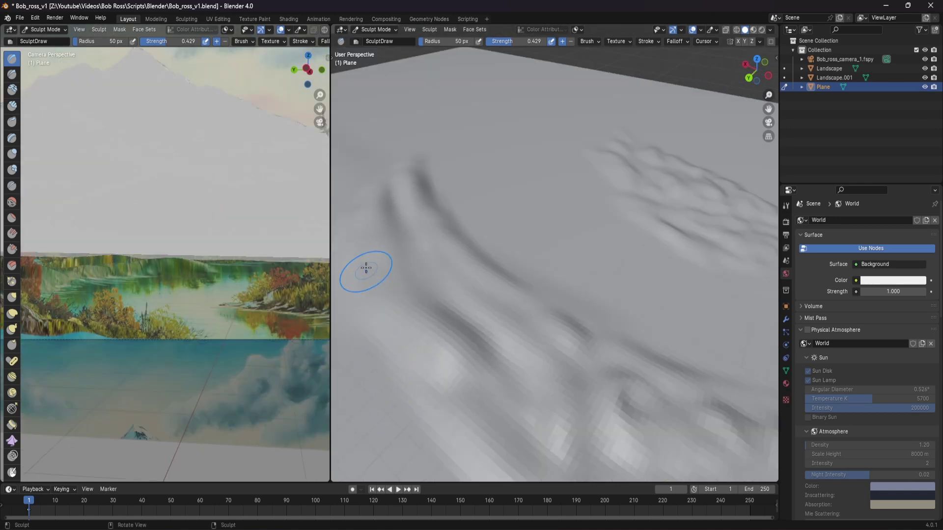
pyautogui.moveTo(357, 197)
pyautogui.mouseDown()
pyautogui.moveTo(371, 332)
pyautogui.moveTo(395, 366)
pyautogui.mouseUp()
pyautogui.moveTo(476, 145); pyautogui.dragTo(513, 146, button='middle')
pyautogui.moveTo(513, 146); pyautogui.dragTo(686, 161)
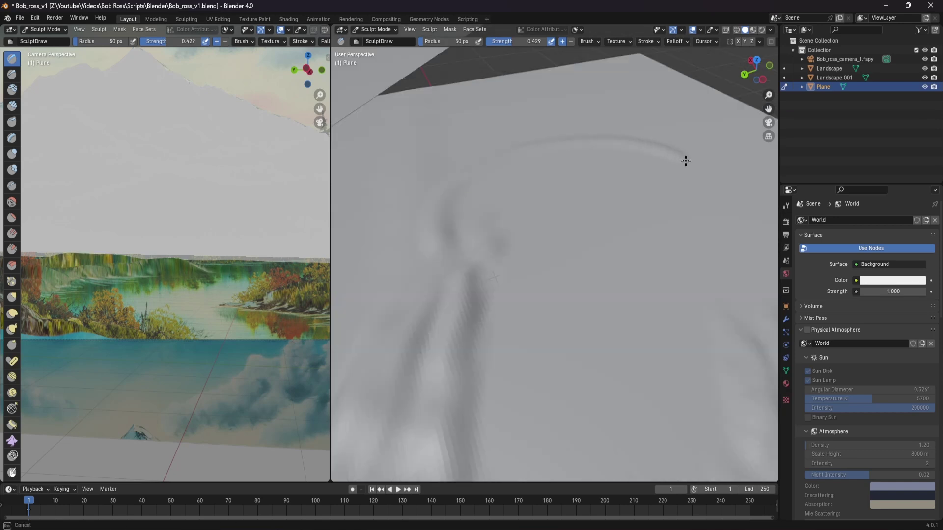
pyautogui.moveTo(767, 300); pyautogui.dragTo(759, 325)
pyautogui.moveTo(620, 123); pyautogui.dragTo(556, 129)
pyautogui.moveTo(401, 207)
pyautogui.mouseDown()
pyautogui.moveTo(388, 310)
pyautogui.moveTo(414, 300)
pyautogui.moveTo(357, 284)
pyautogui.mouseUp()
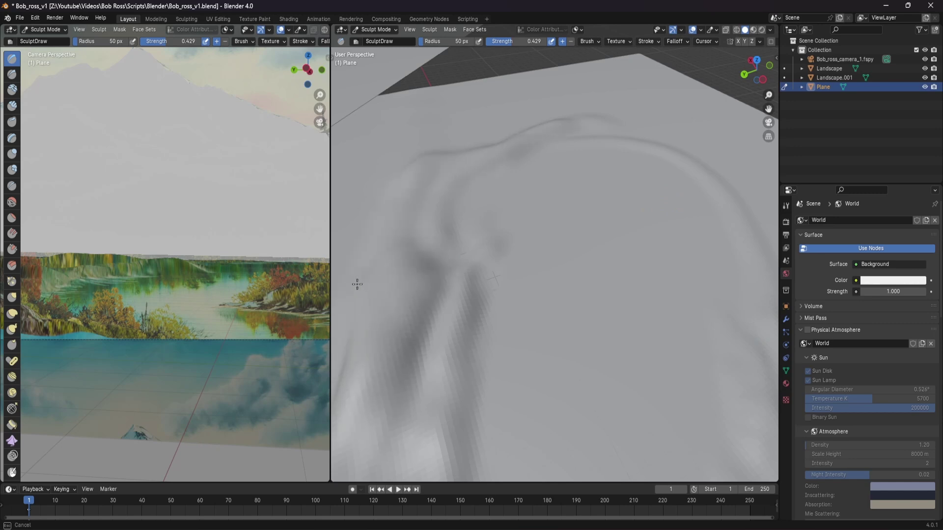
pyautogui.moveTo(346, 242); pyautogui.dragTo(348, 285)
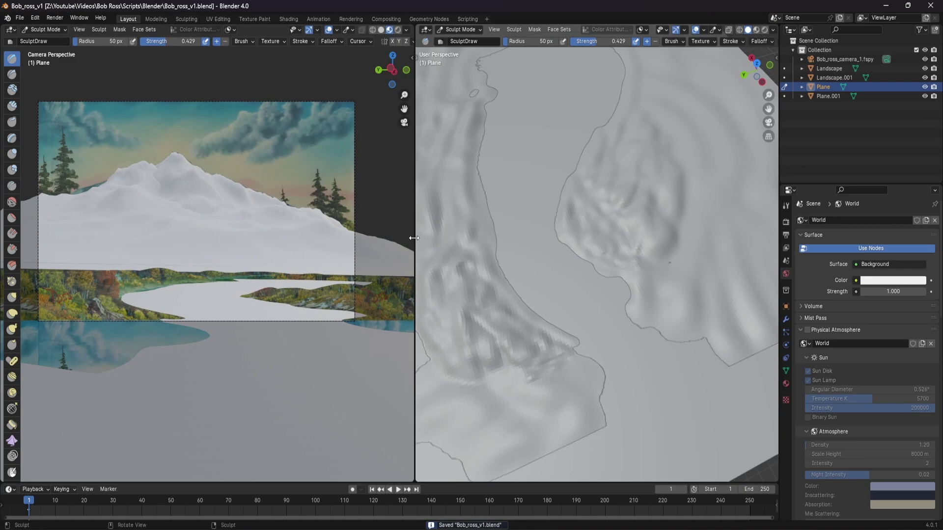
# - Join the camera viewport and the sculpting viewport into one area
pyautogui.rightClick(414, 238)
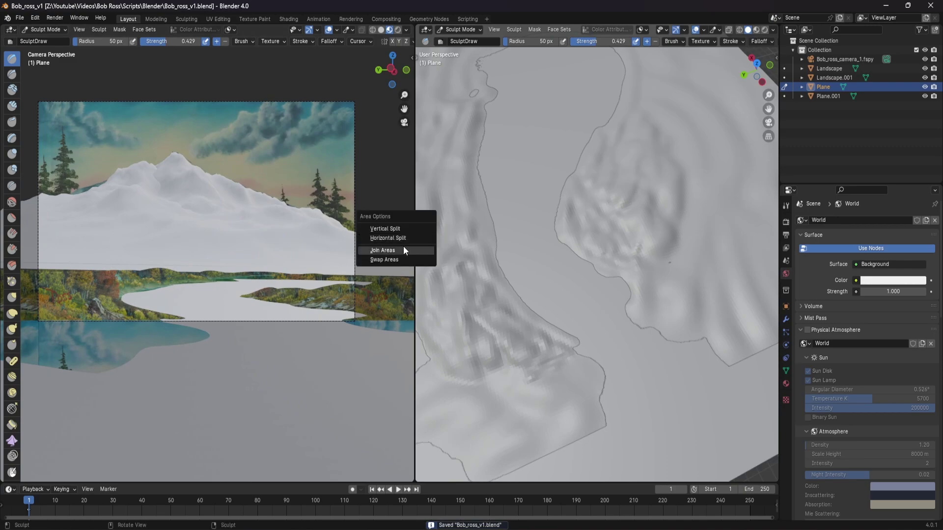
pyautogui.click(403, 246)
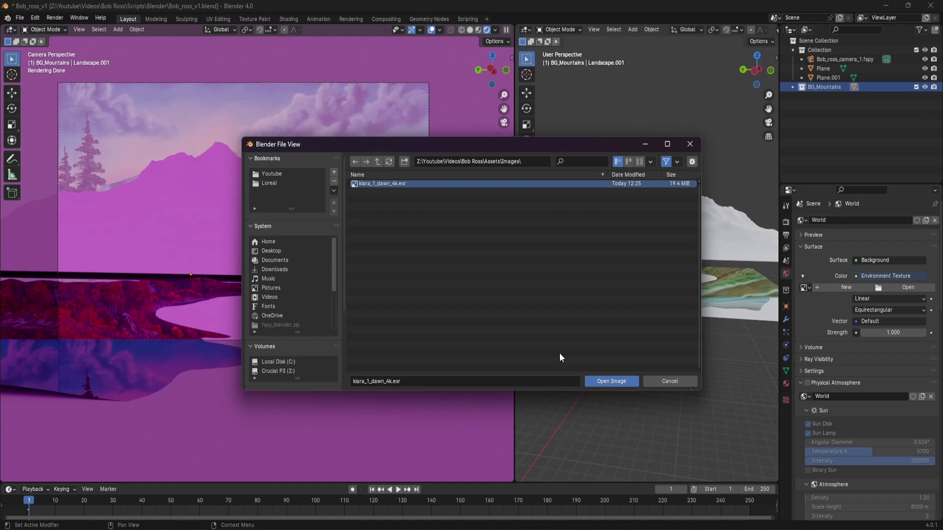
# - Load klara_1_dawn_4k.exr as the world's environment texture and save the Blender file
pyautogui.click(598, 378)
pyautogui.moveTo(391, 244)
pyautogui.keyDown('shift'); pyautogui.mouseDown(button='middle')
pyautogui.moveTo(394, 223)
pyautogui.moveTo(388, 234)
pyautogui.mouseUp(button='middle'); pyautogui.keyUp('shift')
pyautogui.hotkey('ctrl', 's')
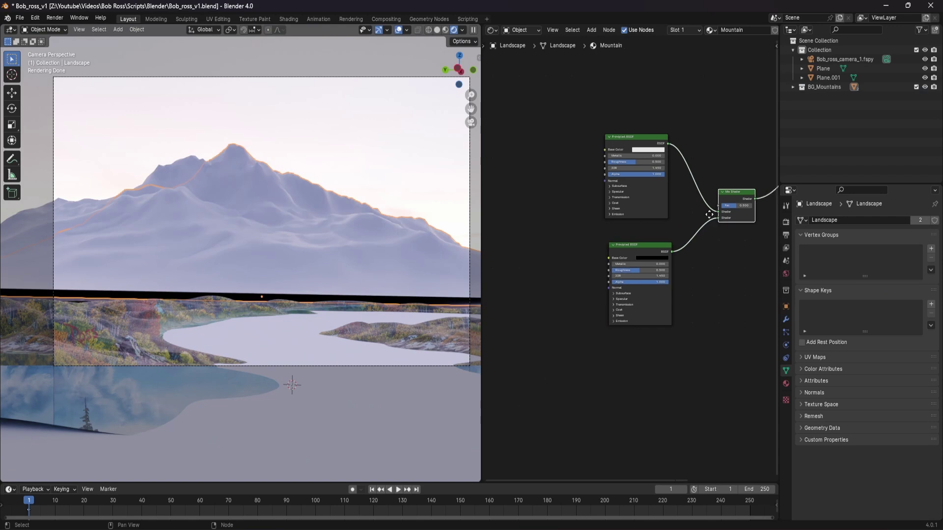
# - Set the Mix Shader factor to 1.000 and the second Musgrave Texture's scale to 123.2 in the Mountain material
pyautogui.moveTo(710, 214); pyautogui.dragTo(643, 223, button='middle')
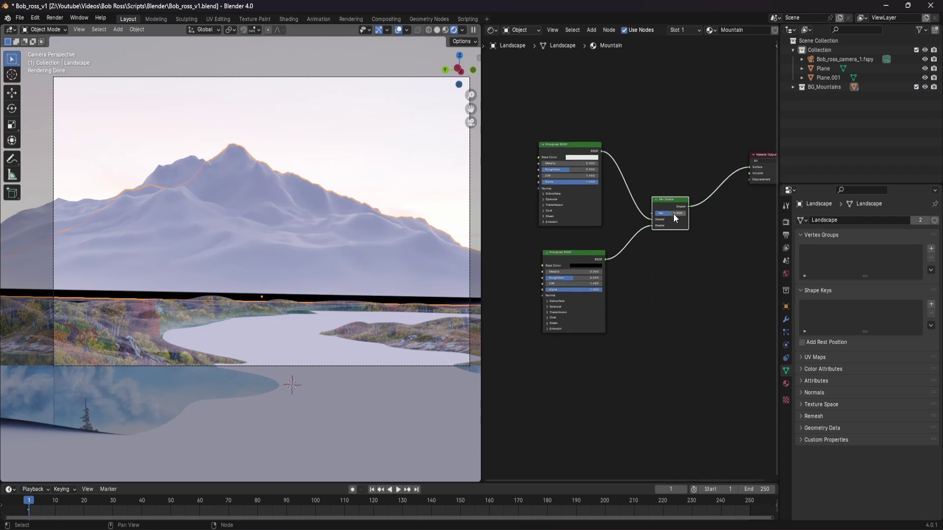
pyautogui.moveTo(674, 214); pyautogui.dragTo(697, 214)
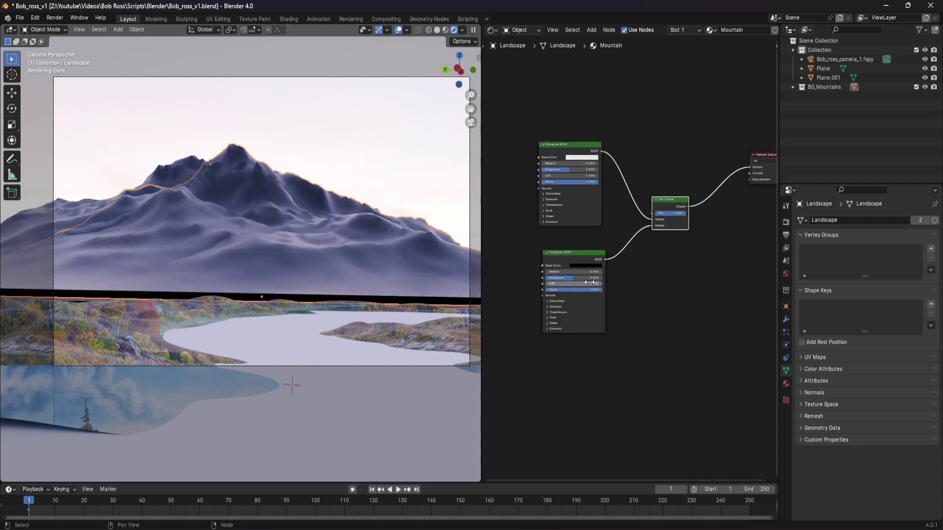
pyautogui.scroll(2, 579, 283)
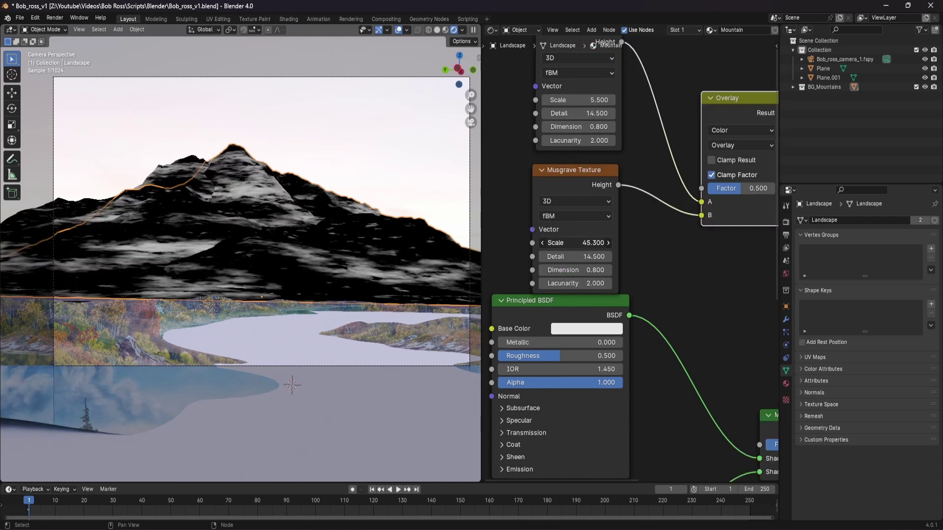
pyautogui.moveTo(575, 243); pyautogui.dragTo(579, 243)
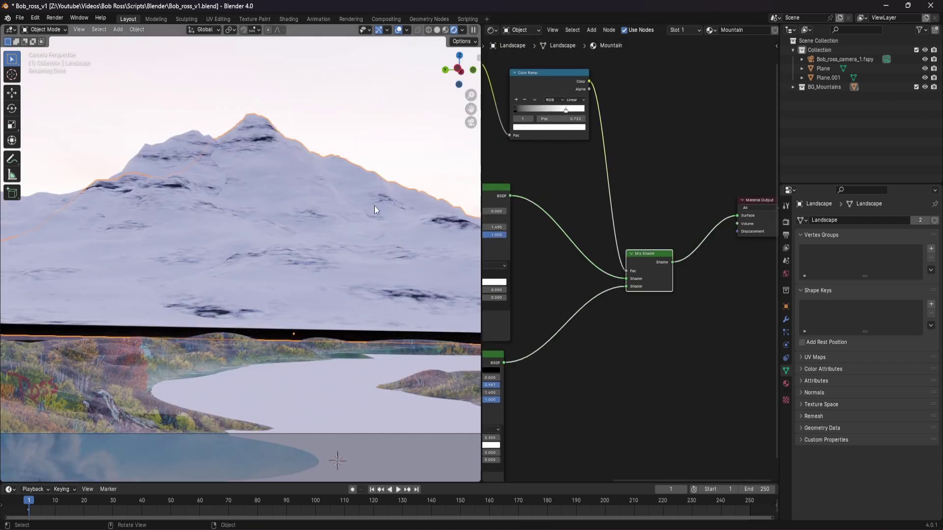
# - Darken the first stop of the Color Ramp feeding the snow shader's base color and roughness, and save the file
pyautogui.scroll(3, 283, 192)
pyautogui.scroll(-2, 280, 215)
pyautogui.scroll(4, 259, 196)
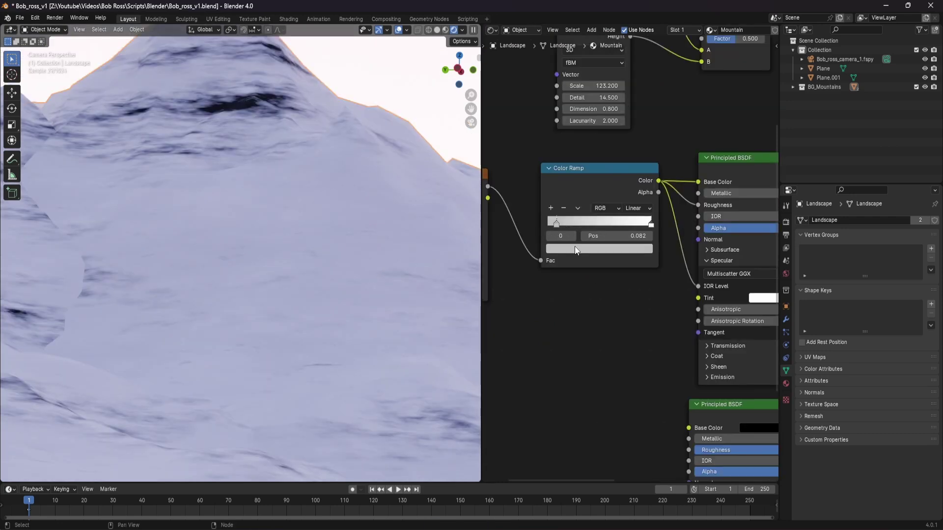
pyautogui.click(576, 251)
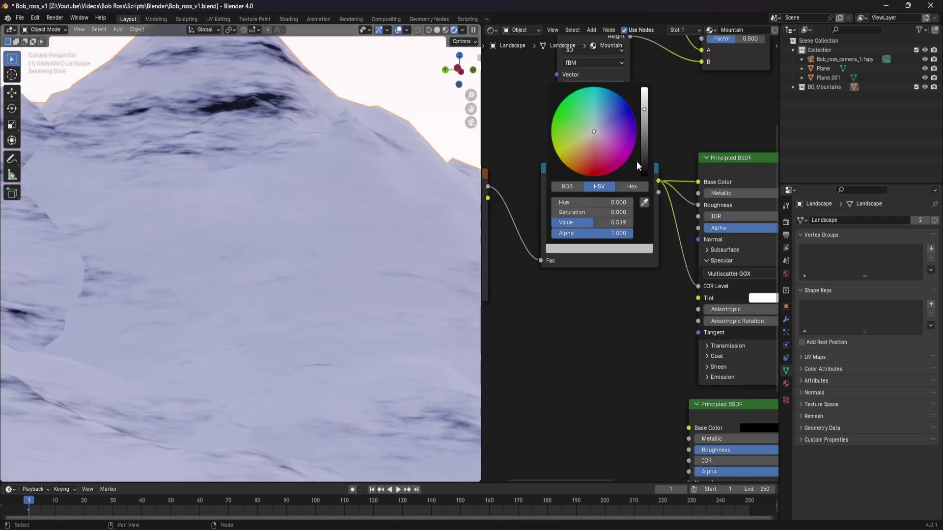
pyautogui.moveTo(643, 161); pyautogui.dragTo(644, 164)
pyautogui.scroll(-3, 343, 193)
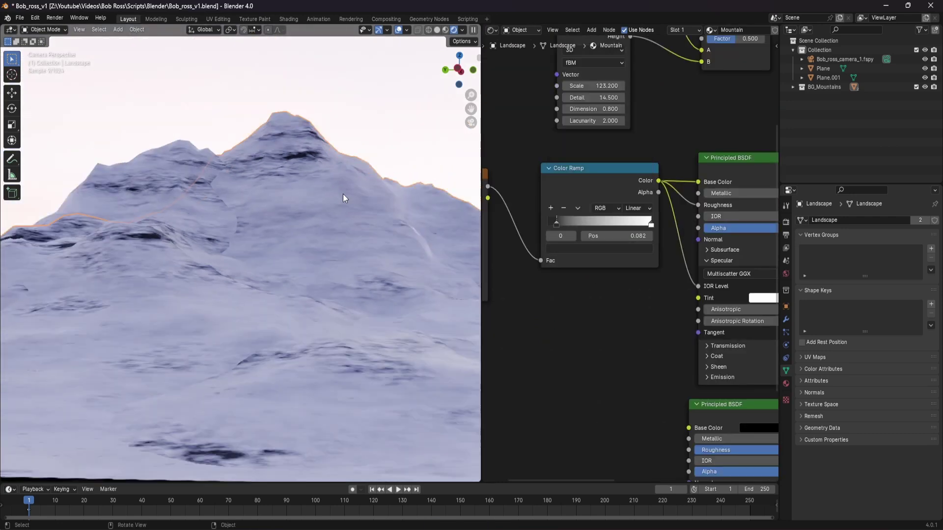
pyautogui.hotkey('ctrl', 's')
pyautogui.scroll(1, 383, 228)
pyautogui.scroll(1, 623, 279)
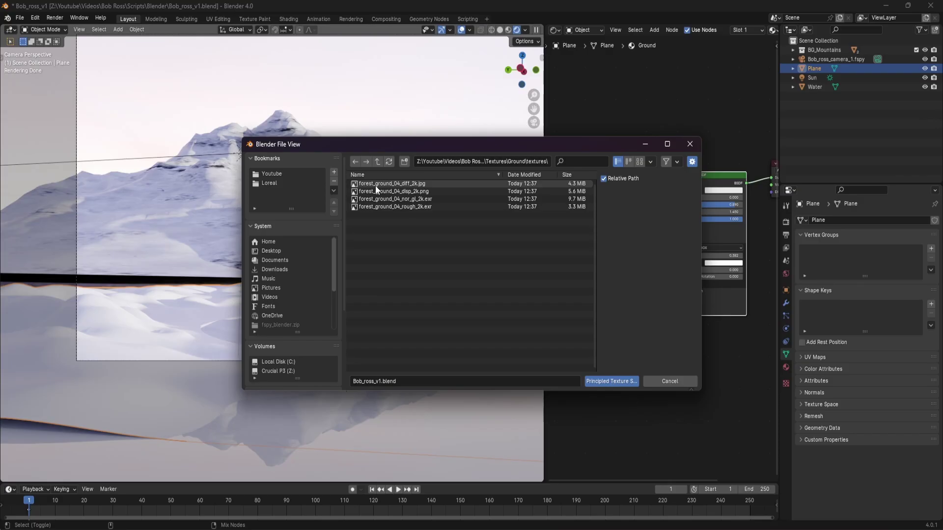
# - Load all four forest_ground_04 texture maps into the Ground material with Principled Texture Setup and save the file
pyautogui.press('a')
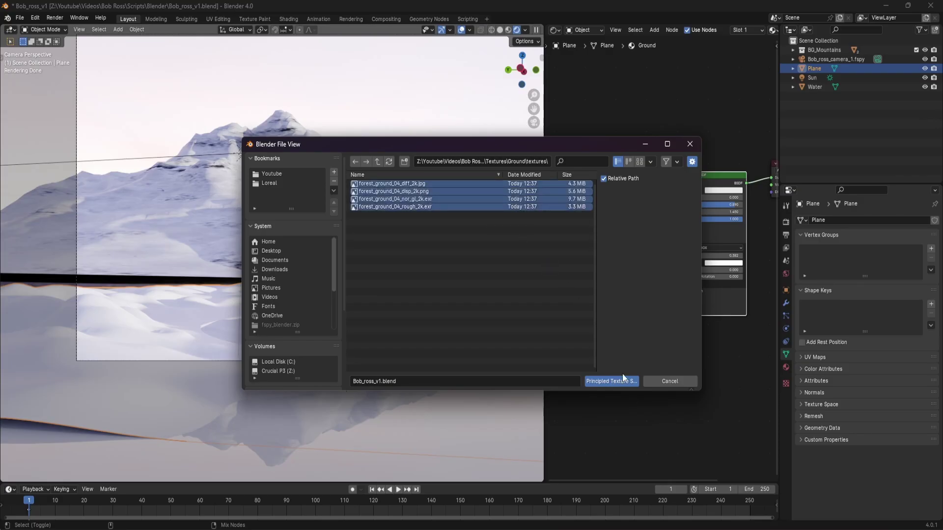
pyautogui.click(623, 378)
pyautogui.scroll(2, 173, 341)
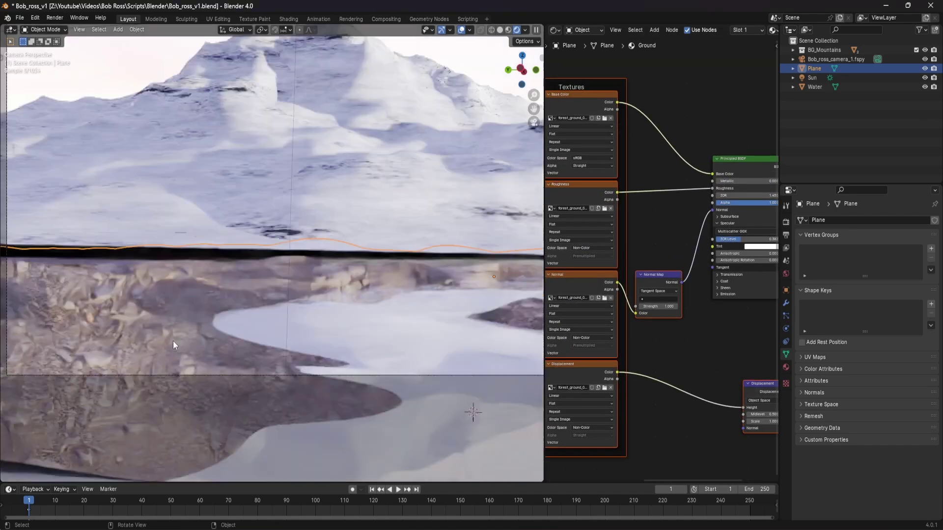
pyautogui.scroll(3, 173, 341)
pyautogui.hotkey('ctrl', 's')
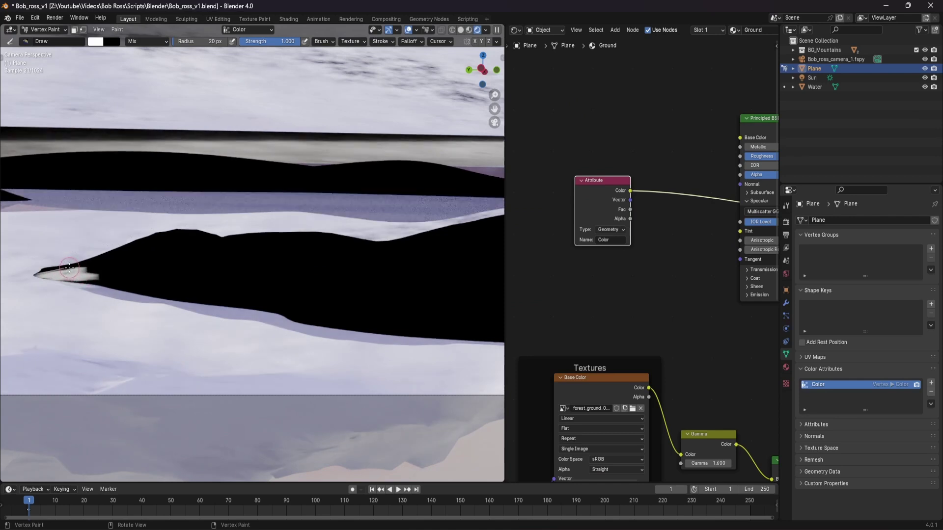
# - Vertex paint white snow patches across the small island with the 20 px Draw brush at full strength
pyautogui.moveTo(87, 269); pyautogui.dragTo(229, 259)
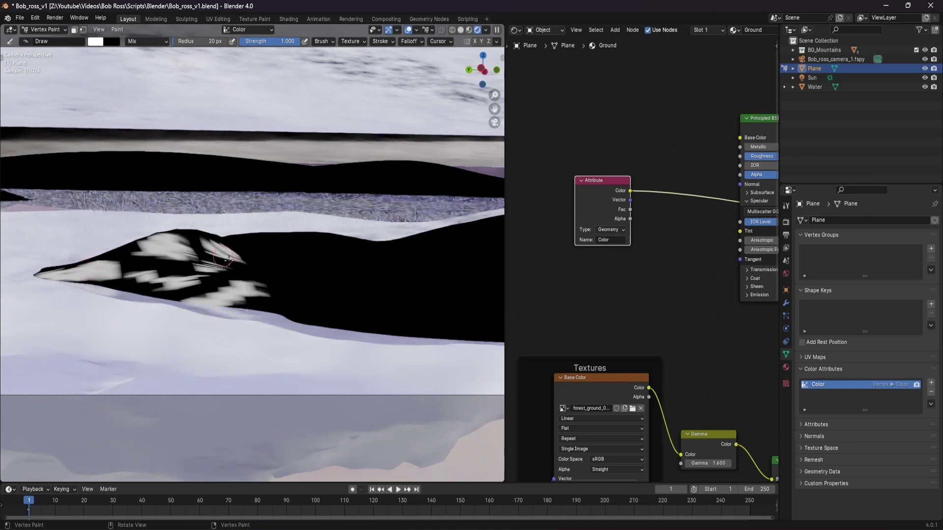
pyautogui.moveTo(275, 299)
pyautogui.mouseDown()
pyautogui.moveTo(316, 295)
pyautogui.moveTo(303, 300)
pyautogui.mouseUp()
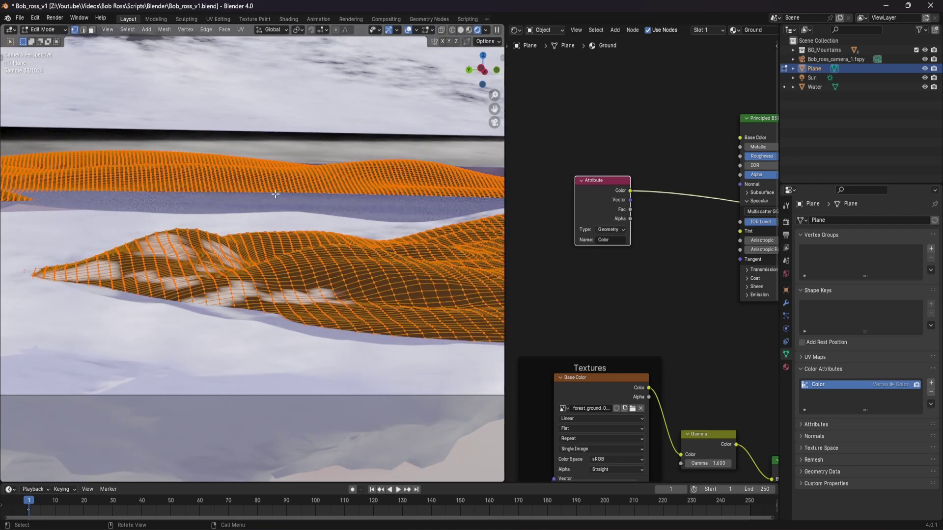
# - Subdivide the ground plane's mesh around the small island with one cut, return to Object Mode and save the file
pyautogui.scroll(-4, 403, 307)
pyautogui.rightClick(269, 265)
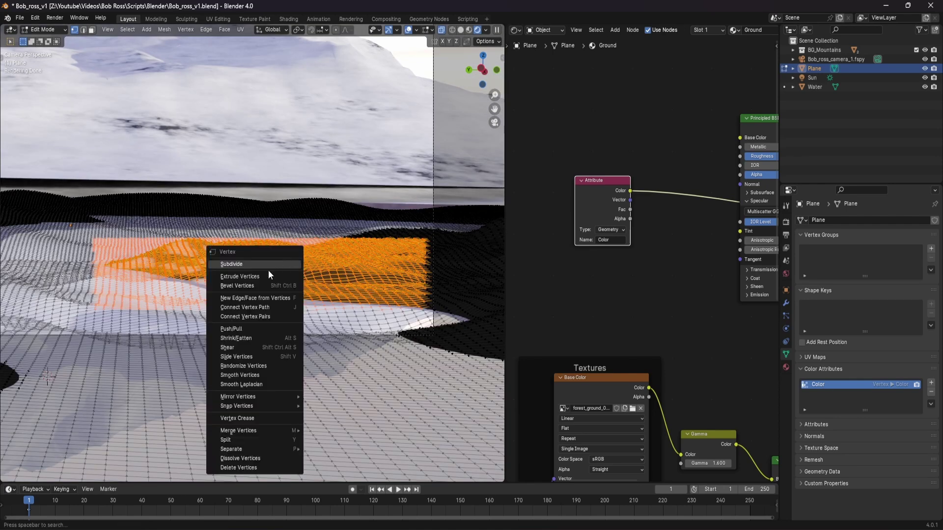
pyautogui.click(259, 266)
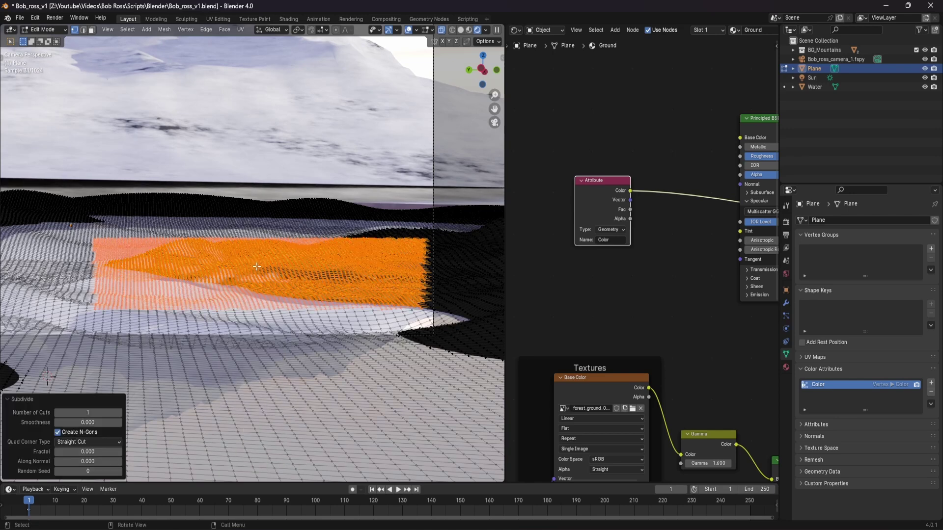
pyautogui.press('Tab')
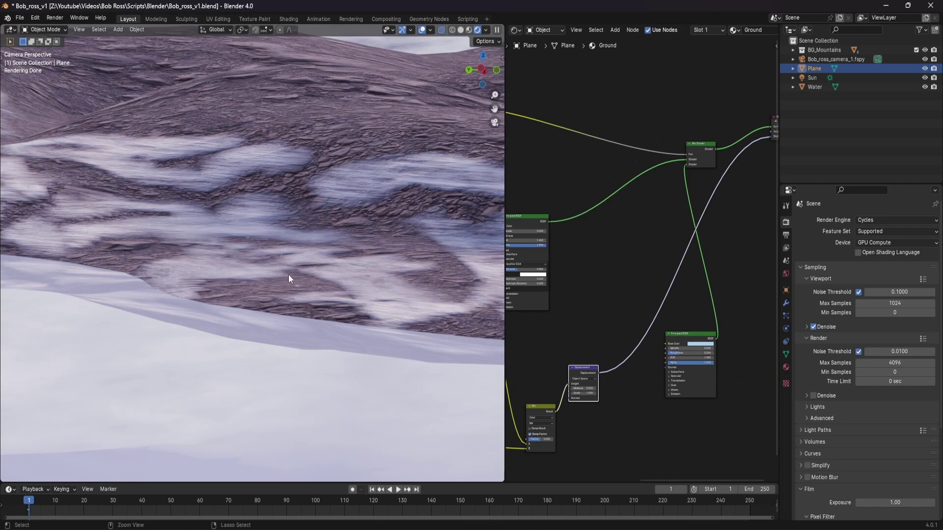
pyautogui.hotkey('ctrl', 's')
# - Build an inverted ambient occlusion mask in the Mountain material and mix it with a Musgrave Texture
pyautogui.moveTo(593, 79); pyautogui.dragTo(573, 98)
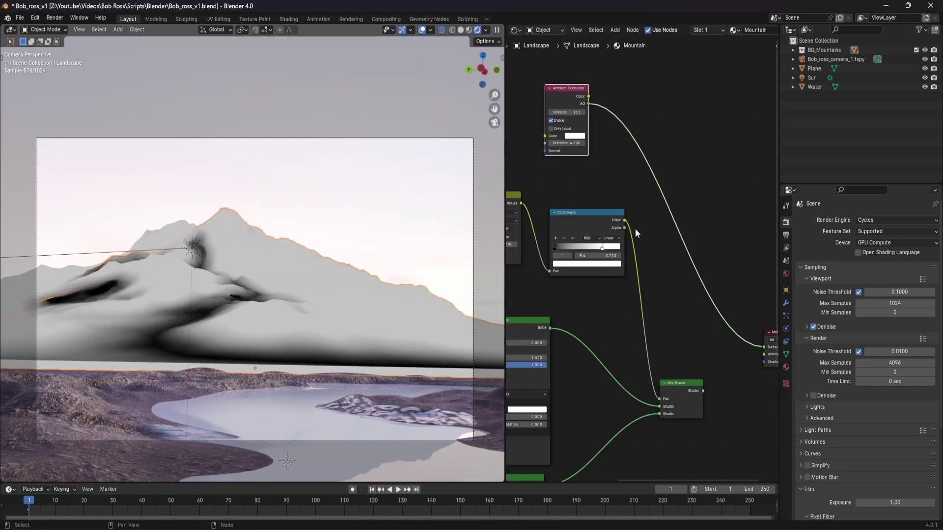
pyautogui.moveTo(639, 233); pyautogui.dragTo(688, 230, button='middle')
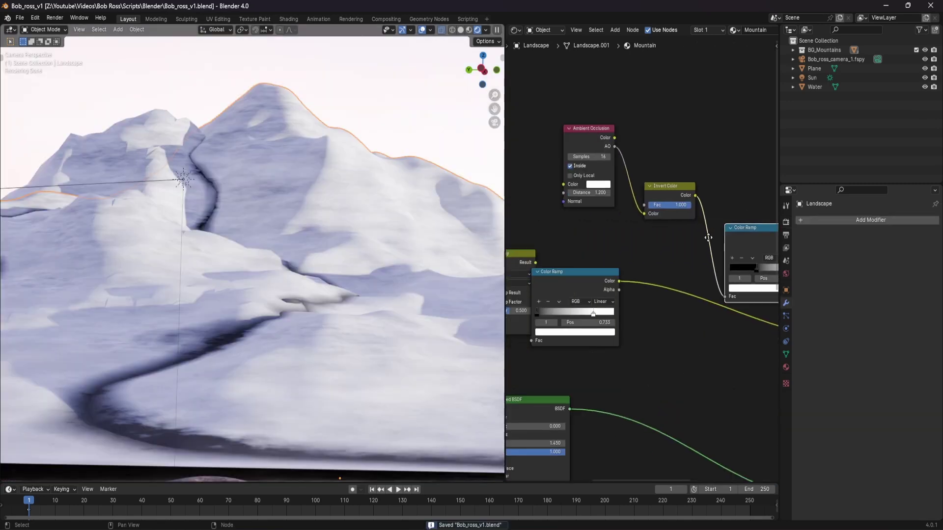
pyautogui.moveTo(669, 268); pyautogui.dragTo(644, 238, button='middle')
pyautogui.hotkey('shift', 'a')
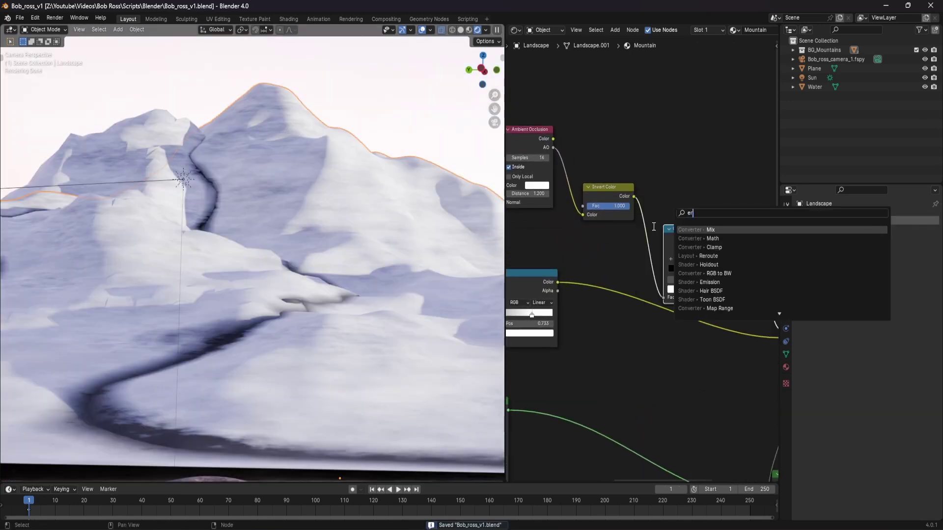
pyautogui.press('BackSpace')
pyautogui.press('BackSpace')
pyautogui.press('BackSpace')
pyautogui.press('BackSpace')
pyautogui.press('BackSpace')
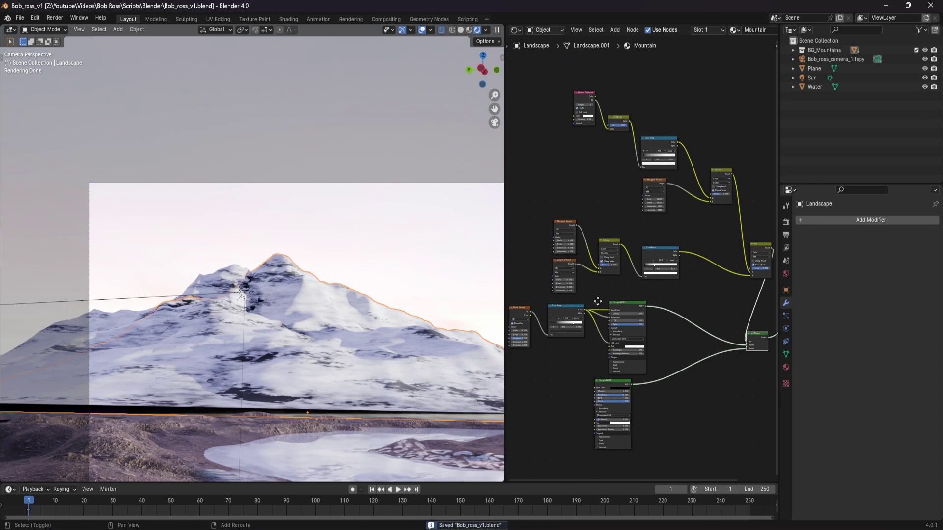
pyautogui.keyDown('shift'); pyautogui.scroll(-5, 582, 231); pyautogui.keyUp('shift')
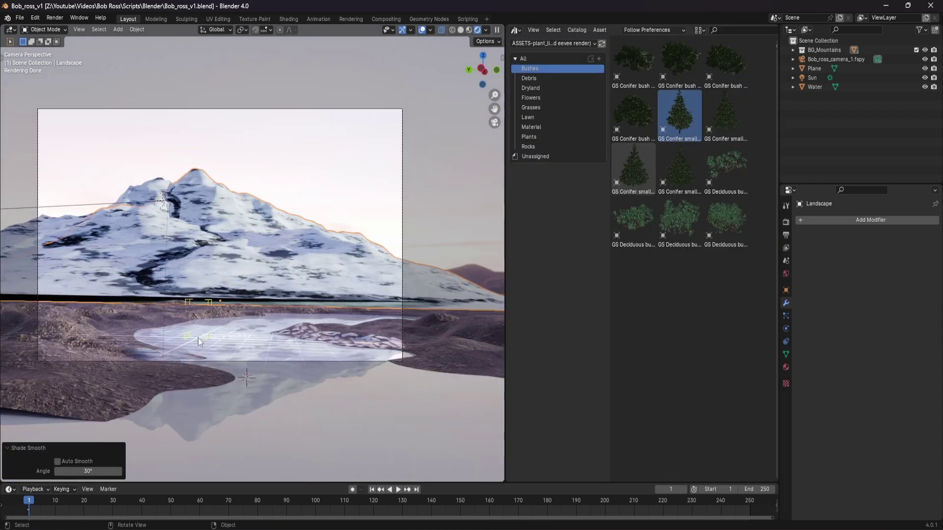
# - Place the GS Conifer small A 1 asset in the scene near the river and enlarge it
pyautogui.moveTo(216, 342); pyautogui.dragTo(228, 336)
pyautogui.scroll(5, 225, 328)
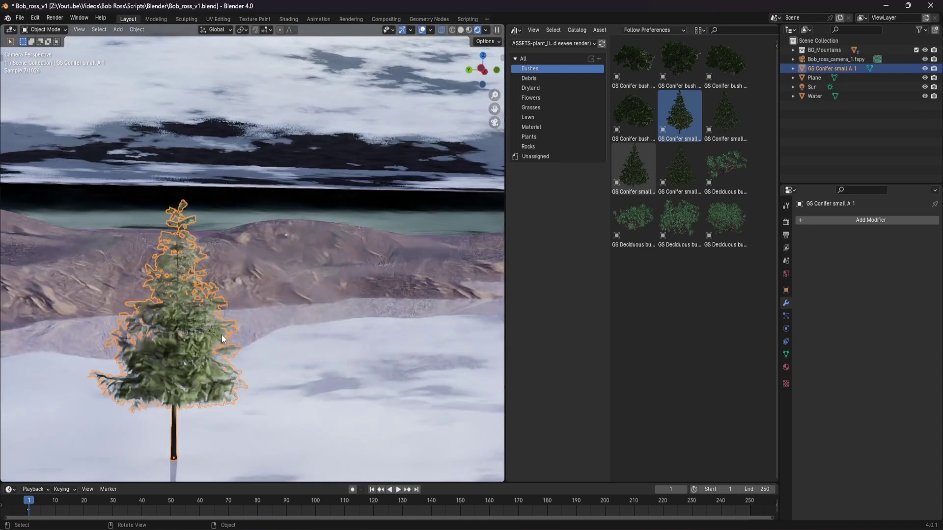
pyautogui.press('s')
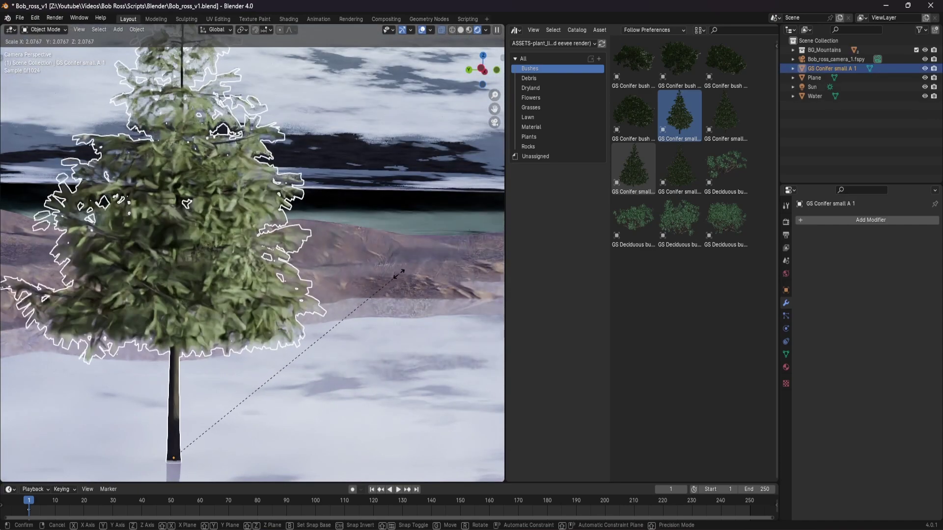
pyautogui.click(323, 279)
# - Move the conifer onto the near riverbank, checking its position in wireframe shading before restoring rendered shading
pyautogui.press('g')
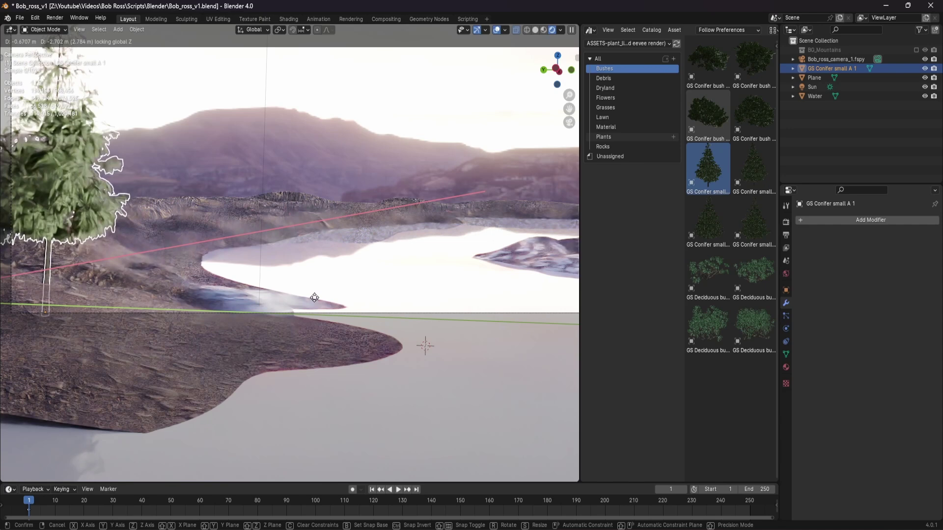
pyautogui.click(320, 279)
pyautogui.press('z')
pyautogui.click(273, 279)
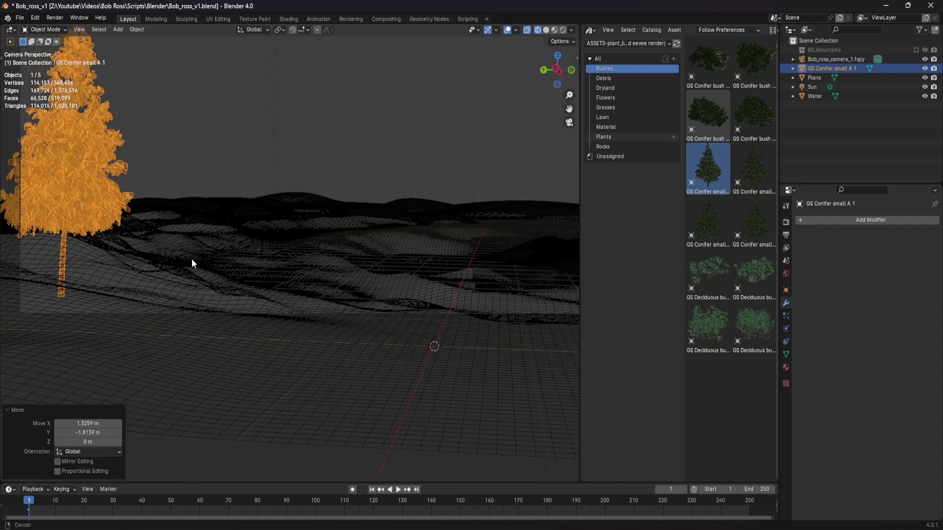
pyautogui.press('z')
pyautogui.click(343, 269)
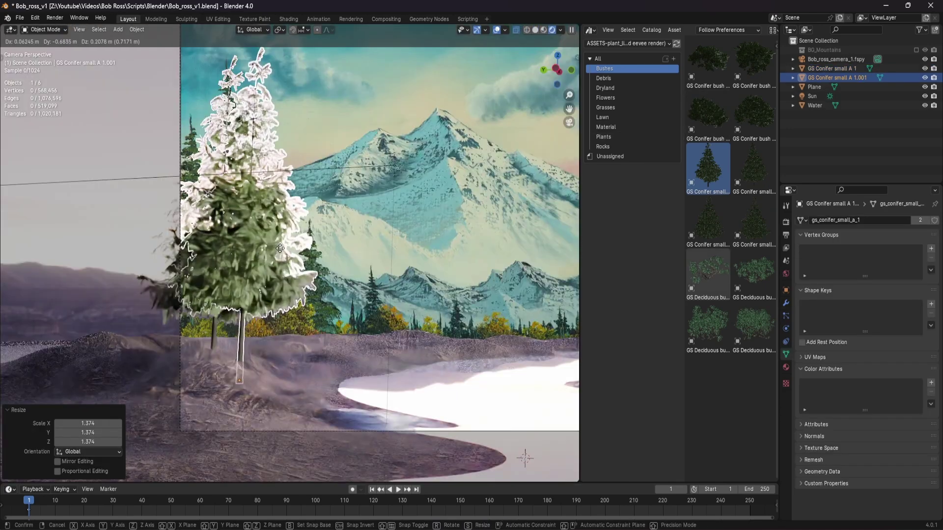
# - Place linked conifer duplicates on the riverbank and the small island, scaling and rotating them to match the painted trees
pyautogui.click(372, 207)
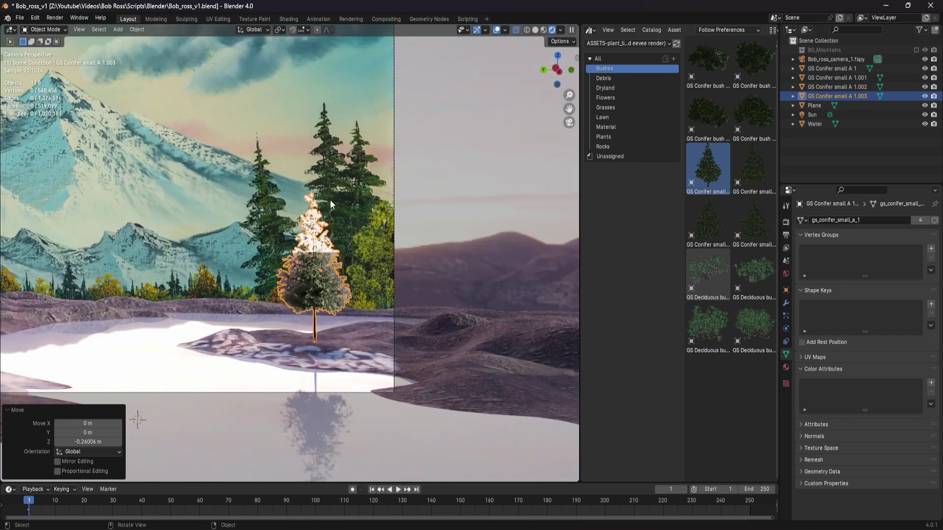
pyautogui.press('s')
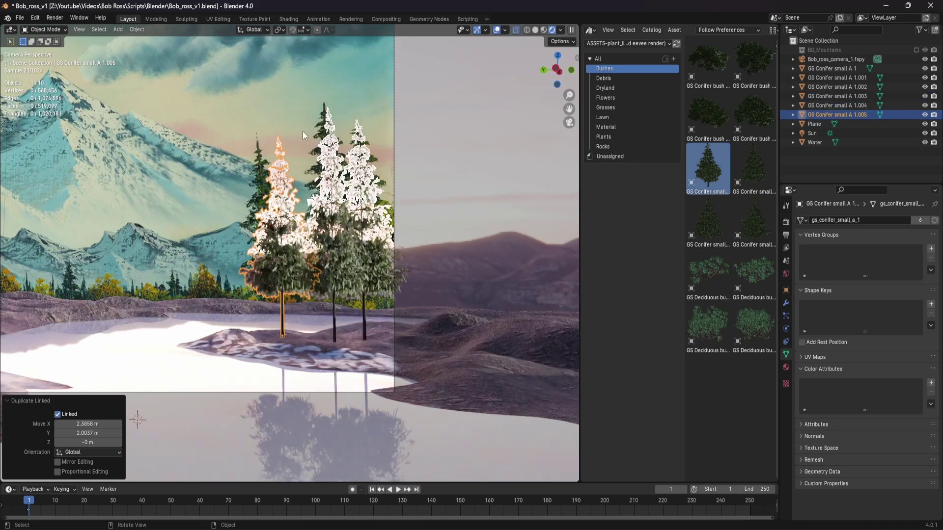
pyautogui.press('r')
pyautogui.click(272, 111)
pyautogui.press('r')
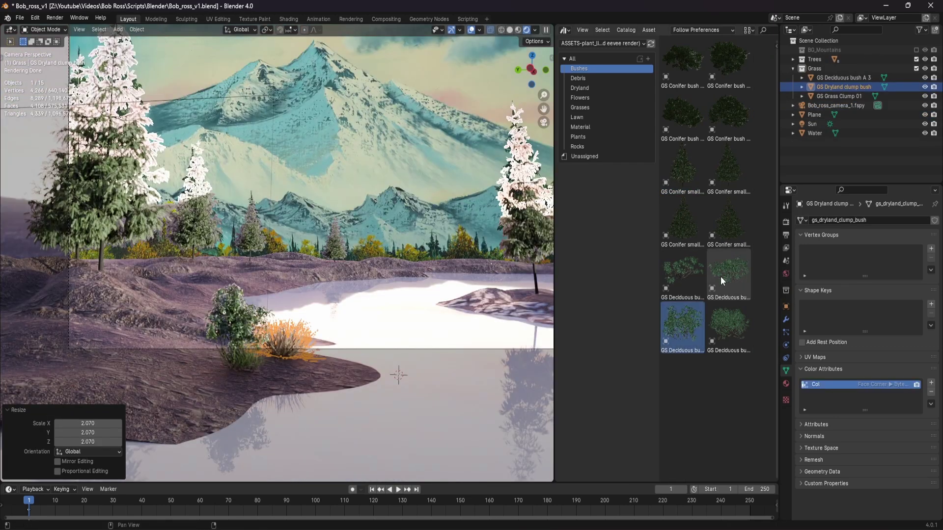
# - Add the GS Deciduous bush A 1 asset beside the other plants on the near riverbank and rotate it
pyautogui.moveTo(678, 272); pyautogui.dragTo(192, 356)
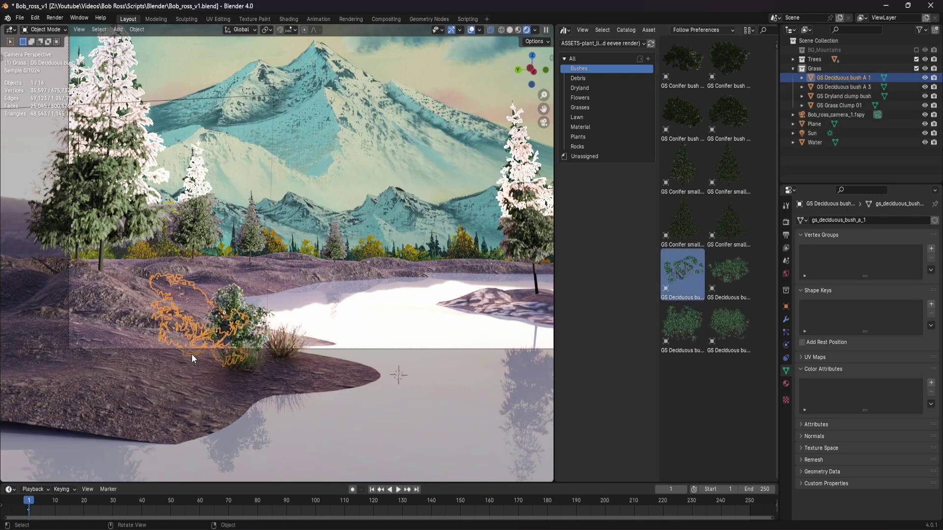
pyautogui.press('r')
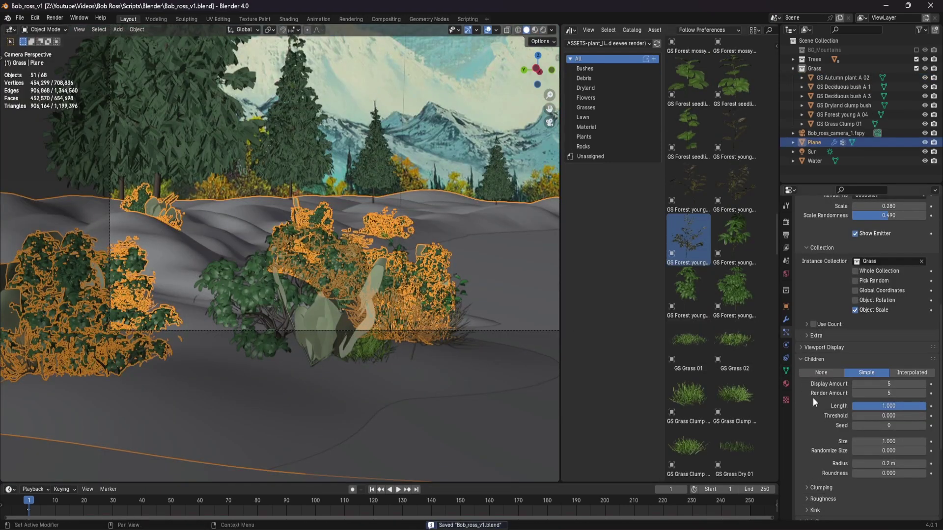
# - Set Randomize Size to 0.471 and enlarge the radius for the children of the ground plane's plant particle system
pyautogui.moveTo(882, 450); pyautogui.dragTo(883, 464)
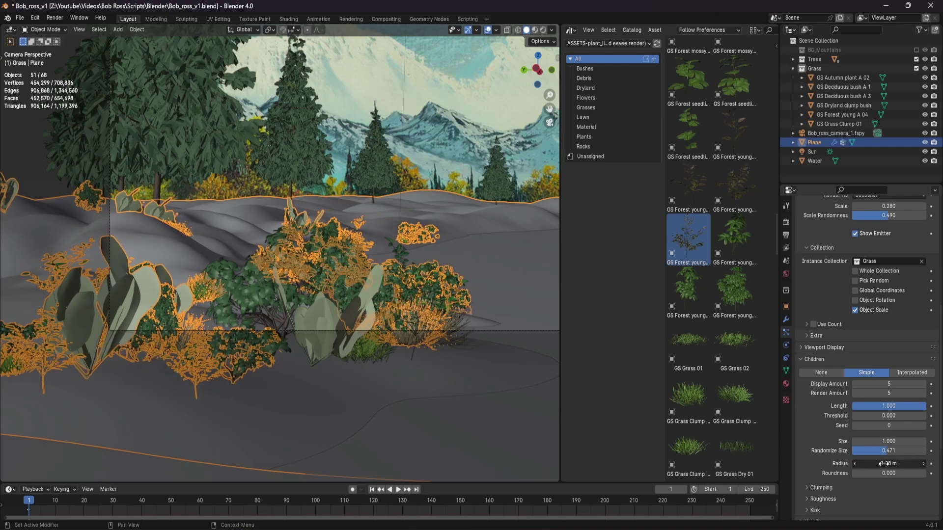
pyautogui.scroll(10, 822, 335)
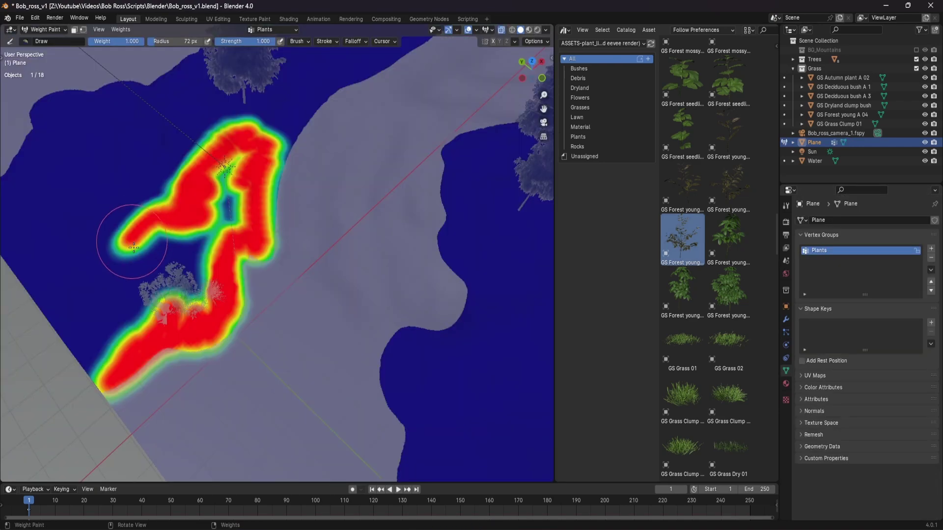
# - Weight paint the Plants vertex group over the near riverbank with the 72 px Draw brush at full weight and strength
pyautogui.moveTo(163, 258); pyautogui.dragTo(203, 265)
pyautogui.moveTo(132, 293)
pyautogui.mouseDown()
pyautogui.moveTo(134, 318)
pyautogui.moveTo(112, 299)
pyautogui.moveTo(126, 253)
pyautogui.moveTo(100, 312)
pyautogui.moveTo(73, 314)
pyautogui.moveTo(118, 339)
pyautogui.mouseUp()
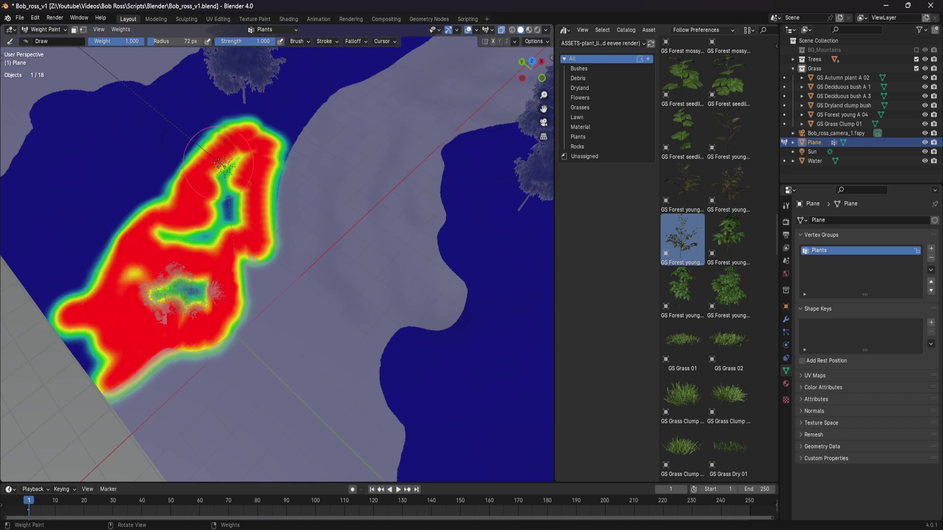
# - Extend the Plants vertex group's weight painting along the riverbank at full weight and strength
pyautogui.moveTo(219, 163)
pyautogui.mouseDown()
pyautogui.moveTo(299, 101)
pyautogui.moveTo(268, 153)
pyautogui.moveTo(319, 85)
pyautogui.moveTo(286, 111)
pyautogui.moveTo(387, 57)
pyautogui.mouseUp()
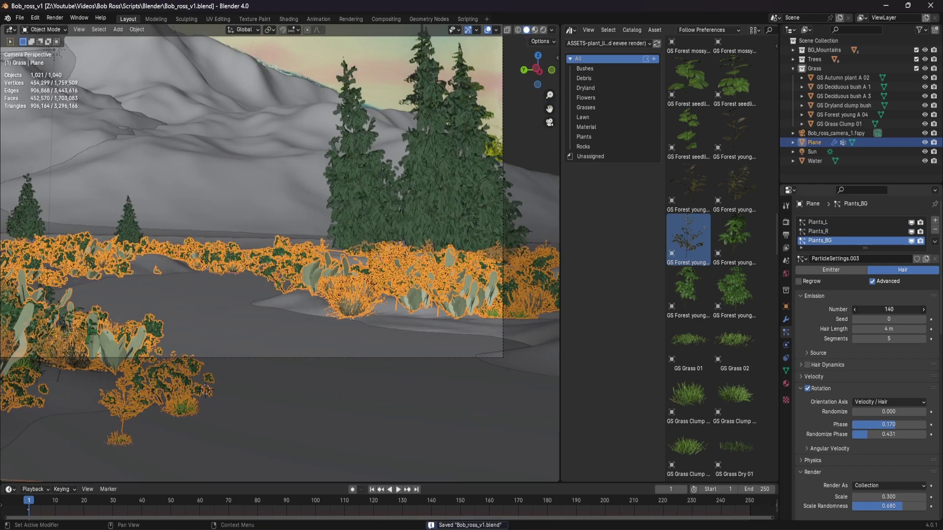
# - Set the Plants_BG particle system's hair number to 315, then save the scene and render the image
pyautogui.moveTo(889, 310); pyautogui.dragTo(931, 310)
pyautogui.hotkey('ctrl', 's')
pyautogui.scroll(2, 236, 224)
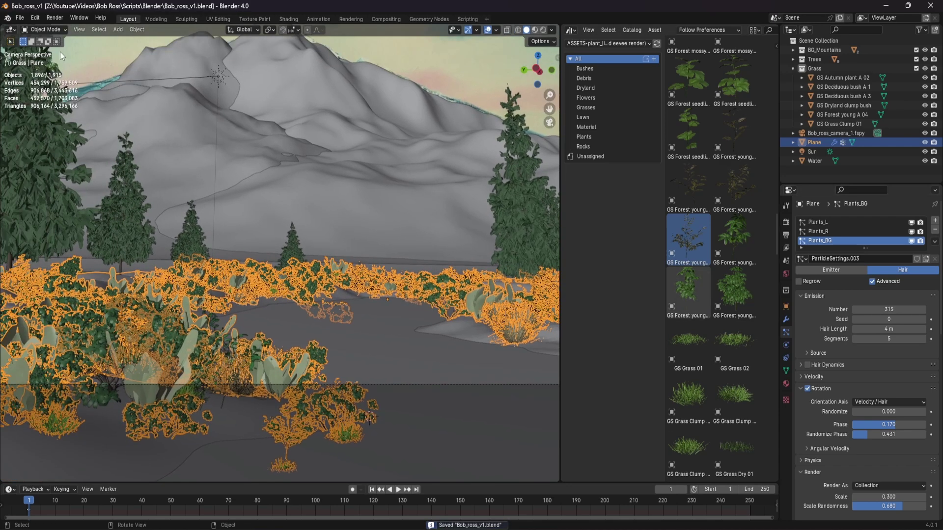
pyautogui.click(55, 17)
pyautogui.click(74, 28)
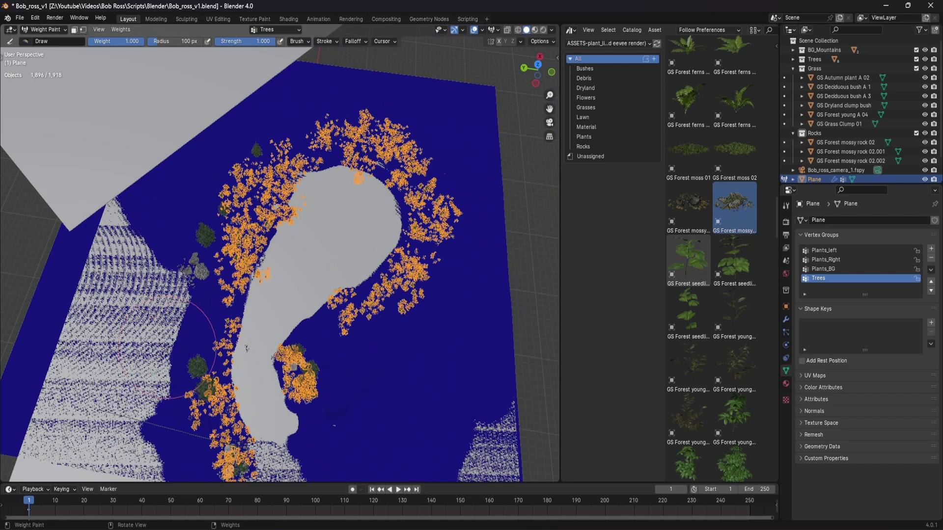
# - Weight paint the Trees vertex group over the land beside the river with the 100 px Draw brush
pyautogui.moveTo(164, 395)
pyautogui.mouseDown()
pyautogui.moveTo(170, 196)
pyautogui.moveTo(206, 143)
pyautogui.moveTo(172, 186)
pyautogui.moveTo(231, 147)
pyautogui.moveTo(211, 221)
pyautogui.mouseUp()
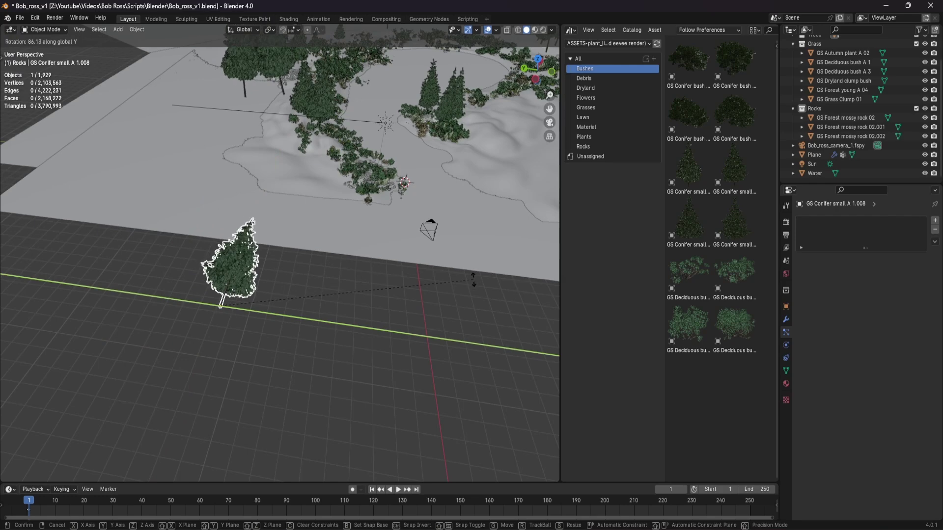
# - Rotate the separate small conifer 90° about the global Y axis and view the scene through the camera
pyautogui.write('90')
pyautogui.press('Return')
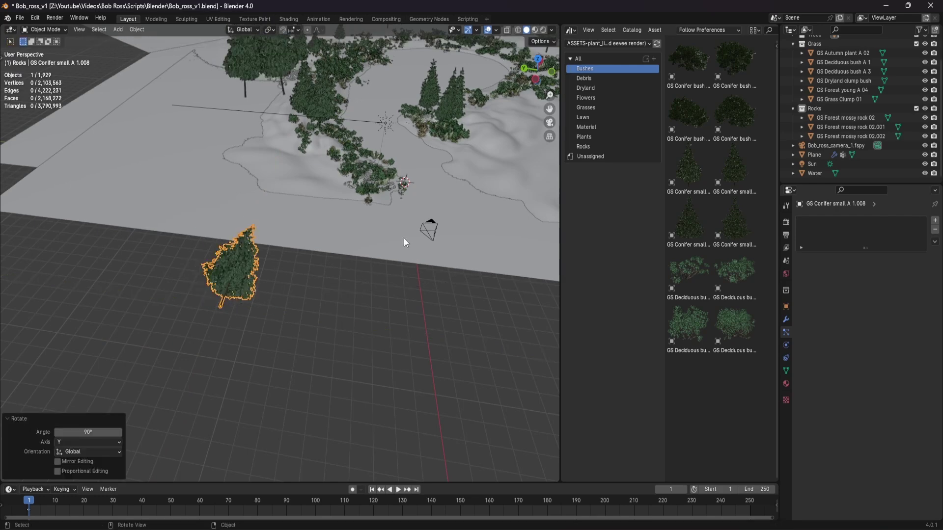
pyautogui.press('KP_0')
pyautogui.scroll(-3, 325, 171)
pyautogui.moveTo(266, 187); pyautogui.dragTo(332, 222, button='middle')
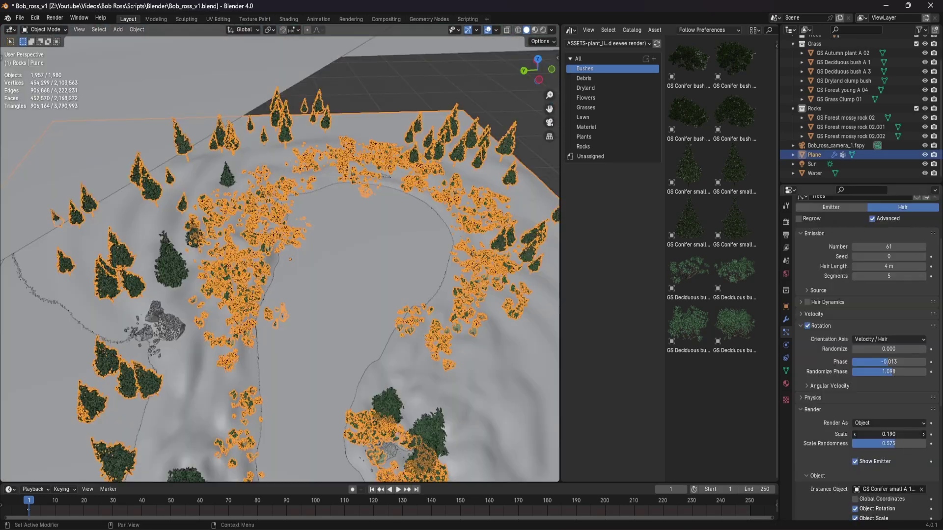
# - Reduce the render scale of the ground plane's Trees particle system and check it through the camera
pyautogui.moveTo(889, 434); pyautogui.dragTo(879, 434)
pyautogui.press('KP_0')
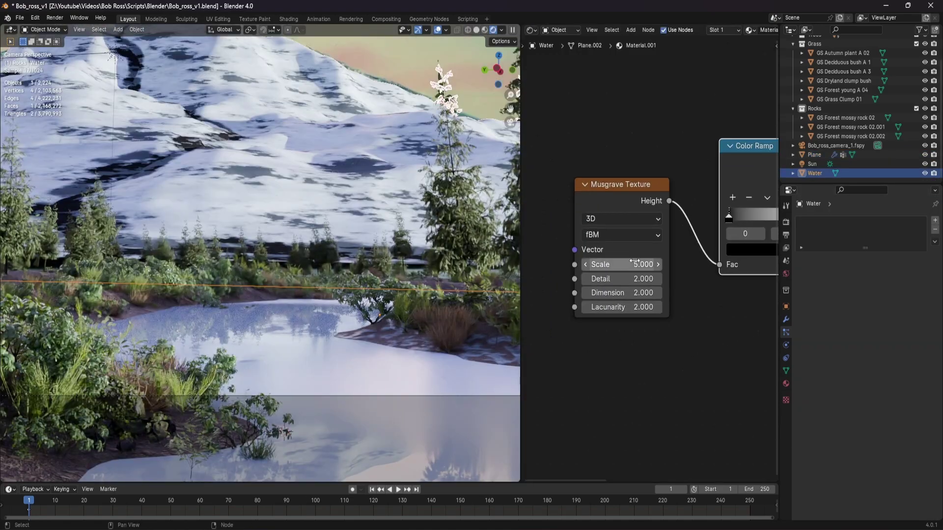
# - Raise the Musgrave Texture scale in the water material to 36.9
pyautogui.moveTo(622, 265); pyautogui.dragTo(658, 265)
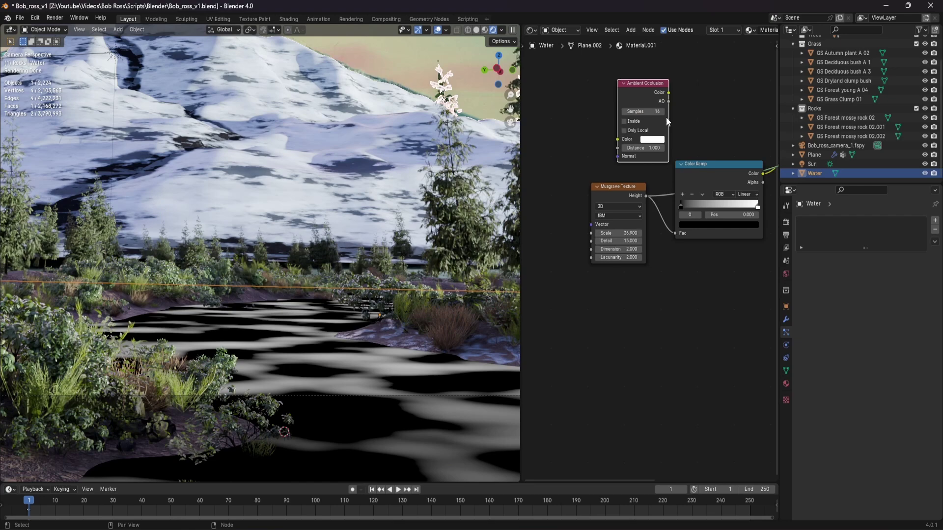
pyautogui.moveTo(653, 188); pyautogui.dragTo(642, 175, button='middle')
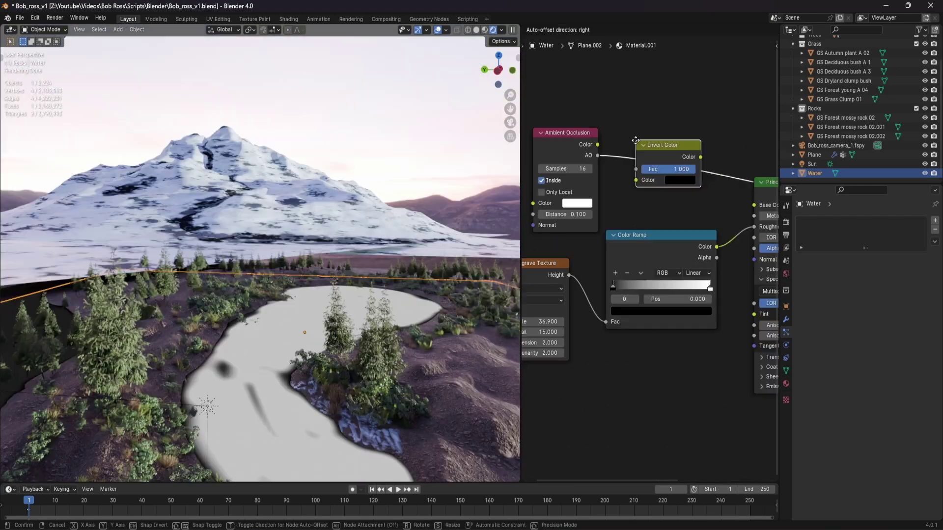
# - Insert the Invert Color node after the water material's AO output and lower the Map Range node's To Min value
pyautogui.click(635, 142)
pyautogui.moveTo(352, 266); pyautogui.dragTo(326, 273, button='middle')
pyautogui.scroll(3, 320, 272)
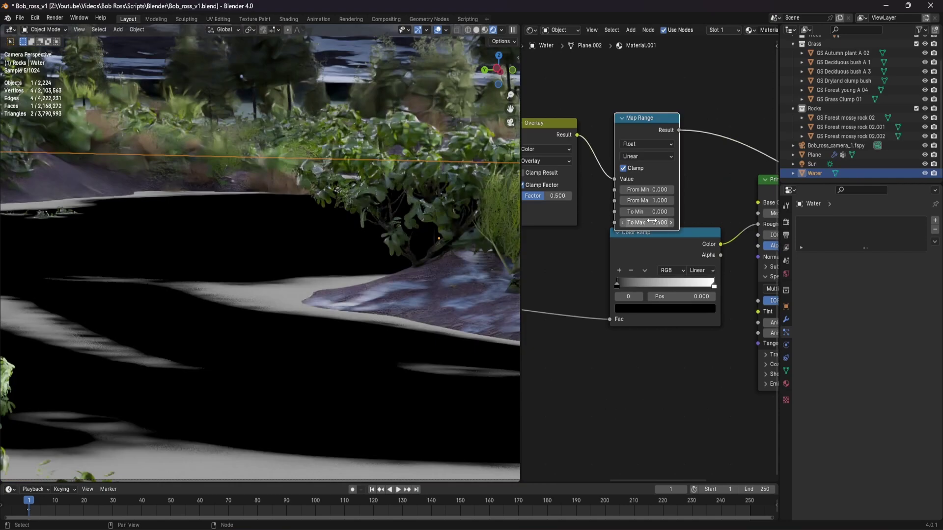
pyautogui.moveTo(651, 213); pyautogui.dragTo(631, 213)
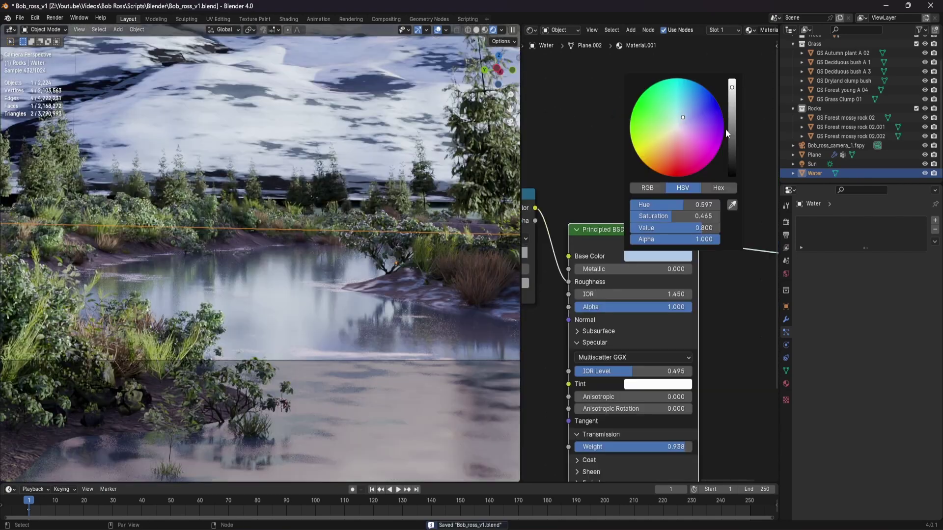
# - Tint the water material's Base Color through saturated cyan toward green
pyautogui.moveTo(682, 120); pyautogui.dragTo(679, 104)
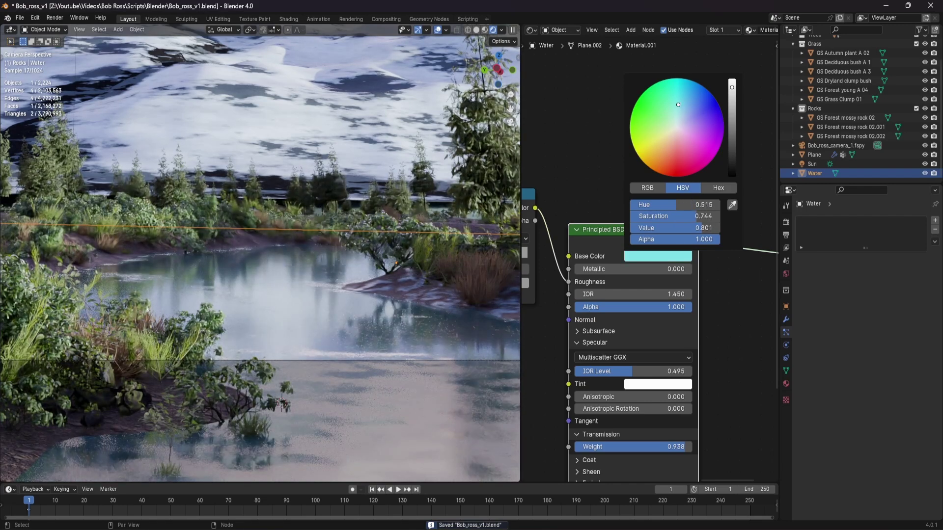
pyautogui.moveTo(652, 135); pyautogui.dragTo(650, 140)
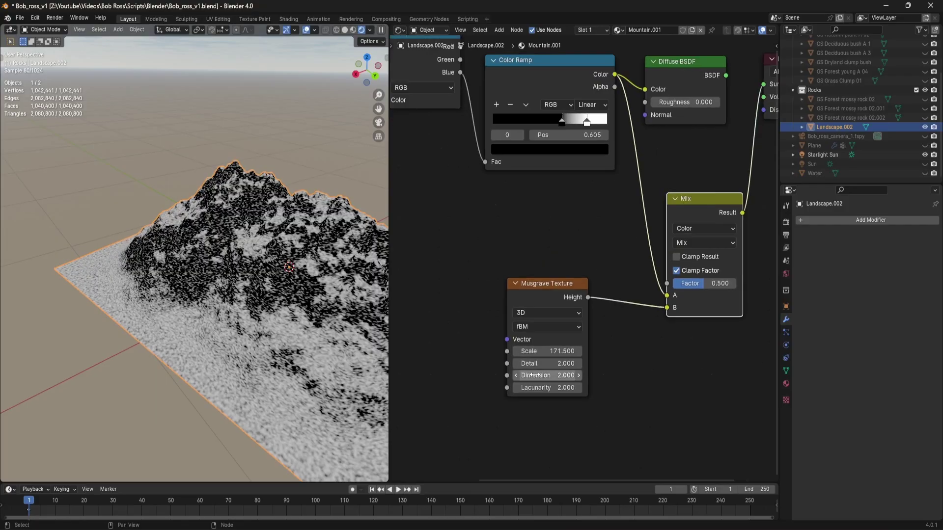
# - Increase the Musgrave Texture's Detail in the Mountain.001 material
pyautogui.scroll(3, 503, 235)
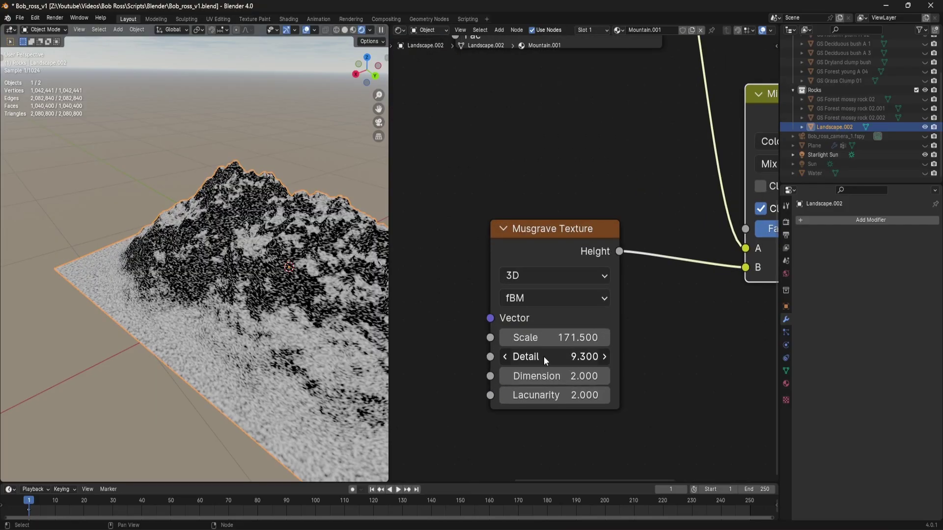
pyautogui.moveTo(545, 361); pyautogui.dragTo(555, 361)
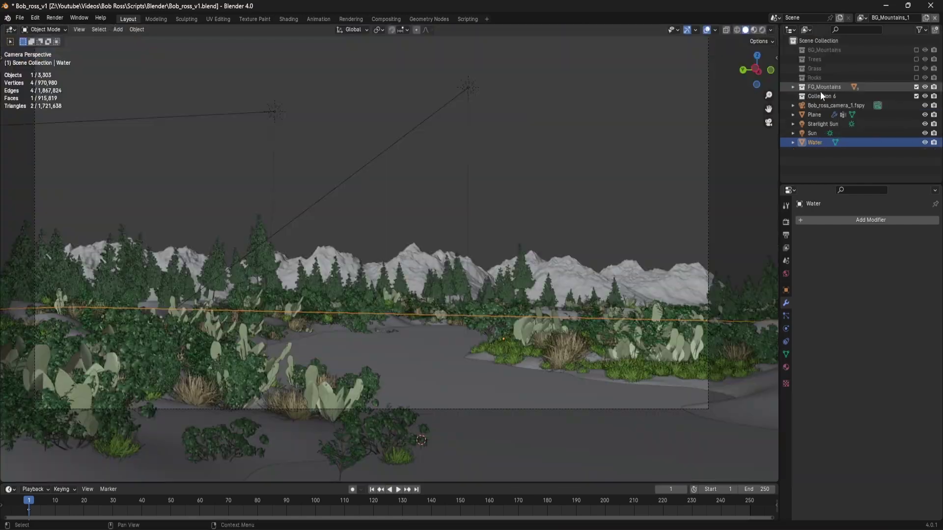
# - Rename Collection 6 to FG
pyautogui.click(819, 92)
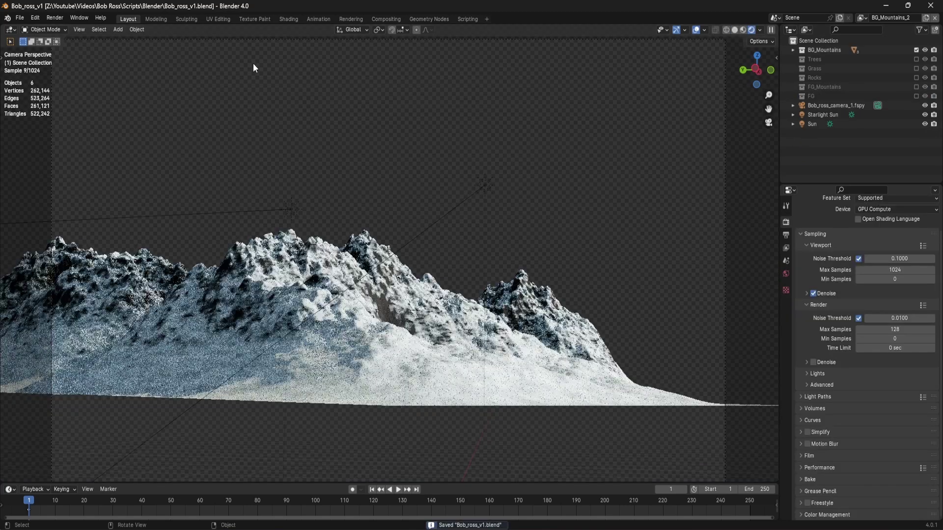
# - In the compositor, connect the FG and BG_Mountains_1 render layer images to their matching File Output inputs
pyautogui.click(380, 20)
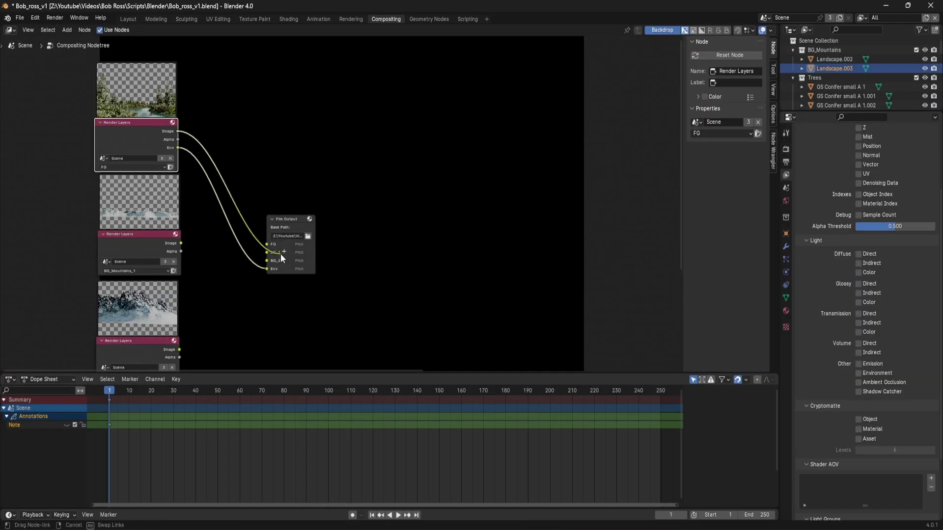
pyautogui.moveTo(281, 254); pyautogui.dragTo(269, 246)
pyautogui.moveTo(179, 243); pyautogui.dragTo(268, 255)
pyautogui.moveTo(235, 290); pyautogui.dragTo(249, 227, button='middle')
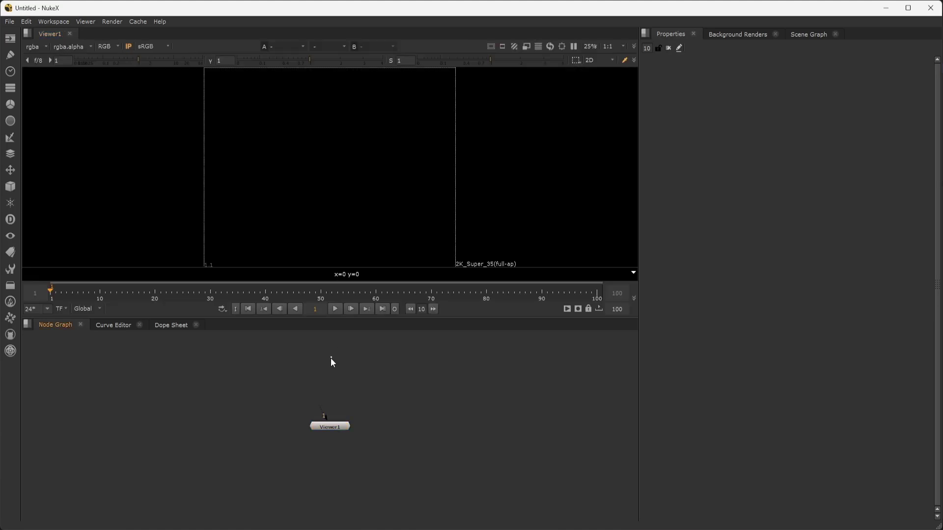
# - Switch to NukeX and apply a workspace layout with a large viewer
pyautogui.click(59, 22)
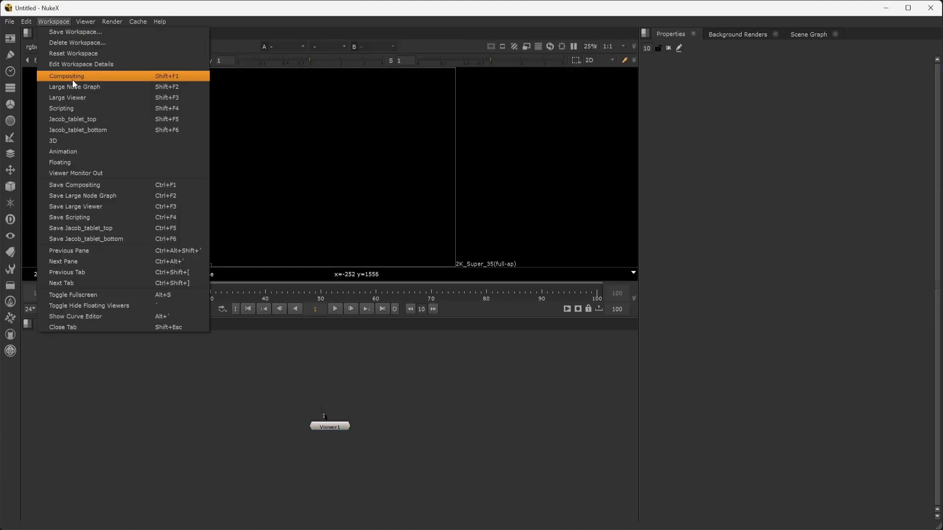
pyautogui.click(71, 93)
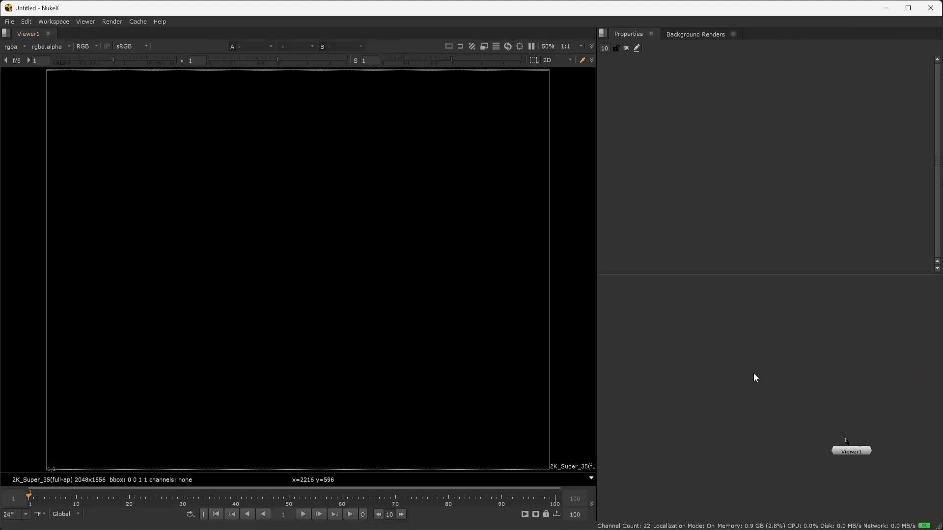
# - Load the rendered PNG layers with Read nodes and position the foreground and mountain reads around the Merge node
pyautogui.press('r')
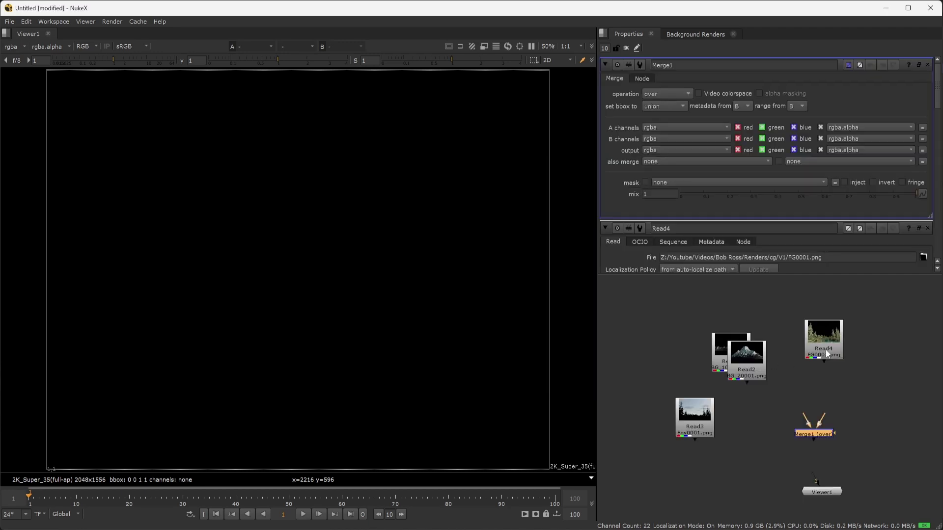
pyautogui.moveTo(826, 350); pyautogui.dragTo(813, 304)
pyautogui.moveTo(731, 348); pyautogui.dragTo(869, 353)
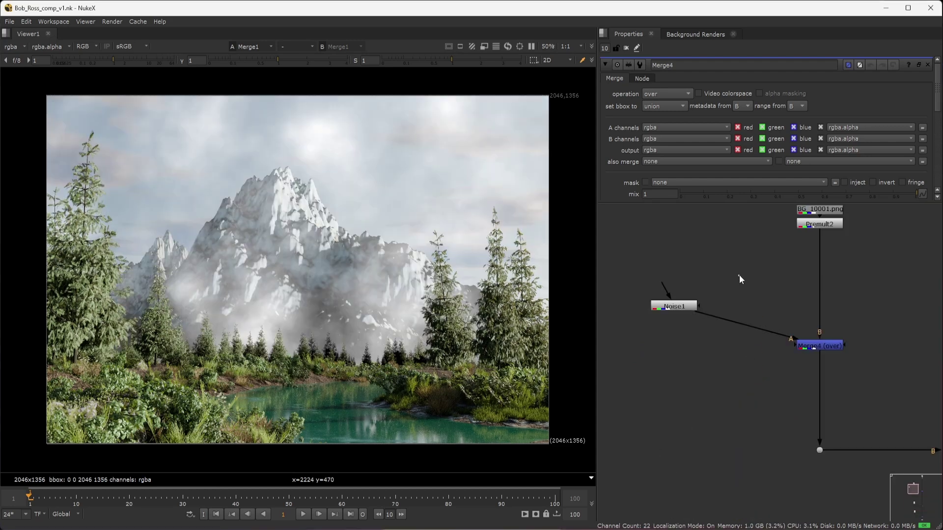
# - Add a Roto node to mask the mountain fog noise and select the soft-edged shape's points across the treeline
pyautogui.press('o')
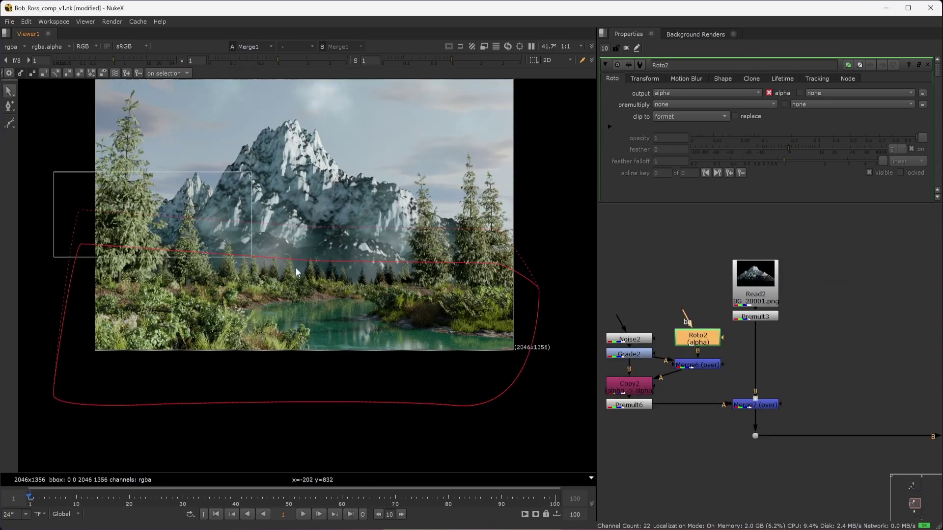
pyautogui.moveTo(297, 272); pyautogui.dragTo(579, 322)
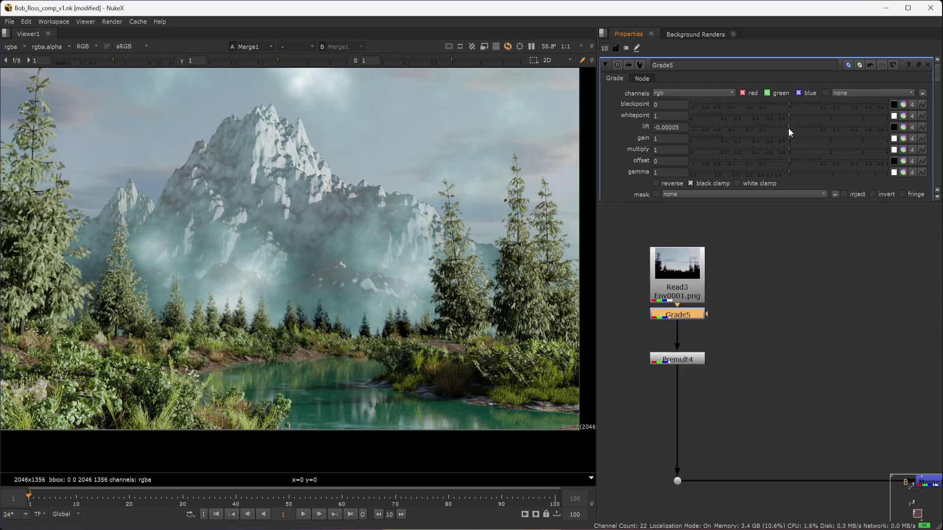
# - Raise the lift in the Grade node below the Env0001.png read
pyautogui.moveTo(788, 128); pyautogui.dragTo(833, 128)
pyautogui.scroll(-3, 412, 224)
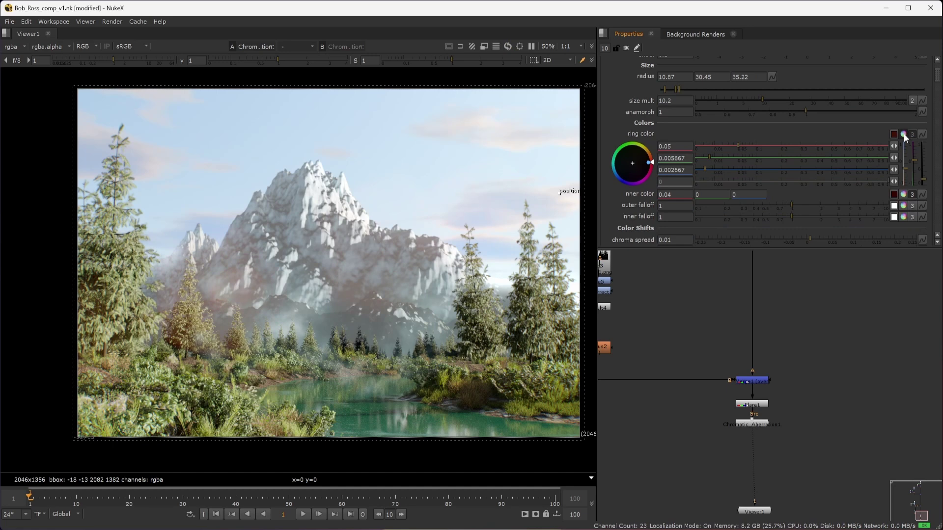
# - Shift the hue of the lens effect's ring color
pyautogui.moveTo(653, 162); pyautogui.dragTo(630, 139)
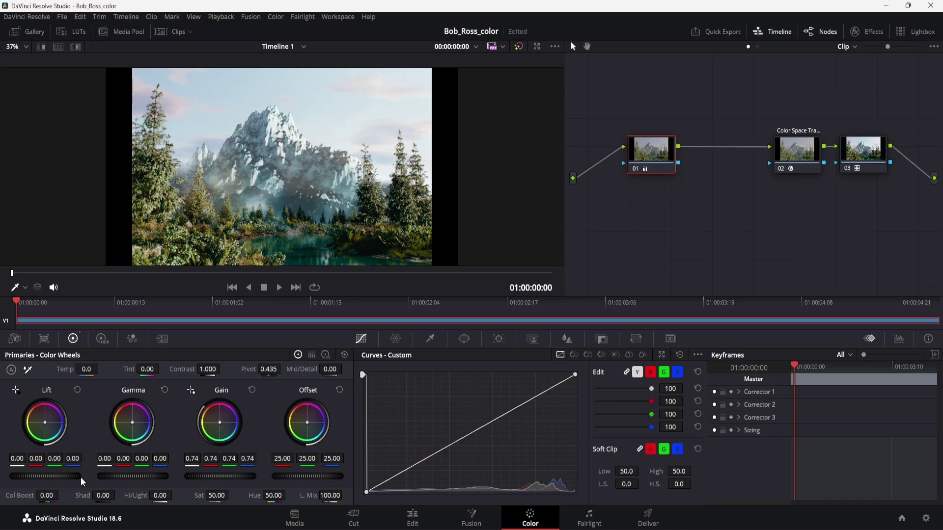
# - Switch to DaVinci Resolve and lower the first node's Lift, using the waveform scope as a guide
pyautogui.moveTo(83, 483)
pyautogui.mouseDown()
pyautogui.moveTo(66, 482)
pyautogui.moveTo(79, 483)
pyautogui.mouseUp()
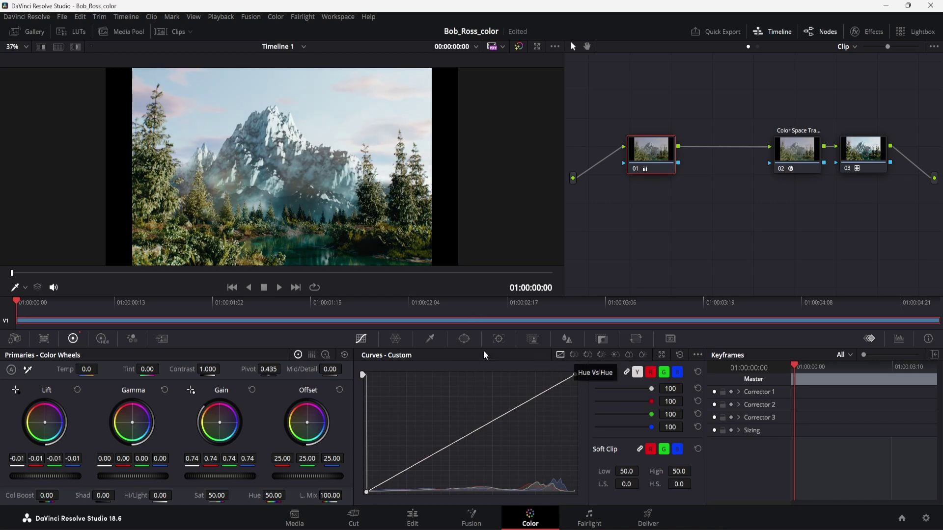
pyautogui.click(899, 339)
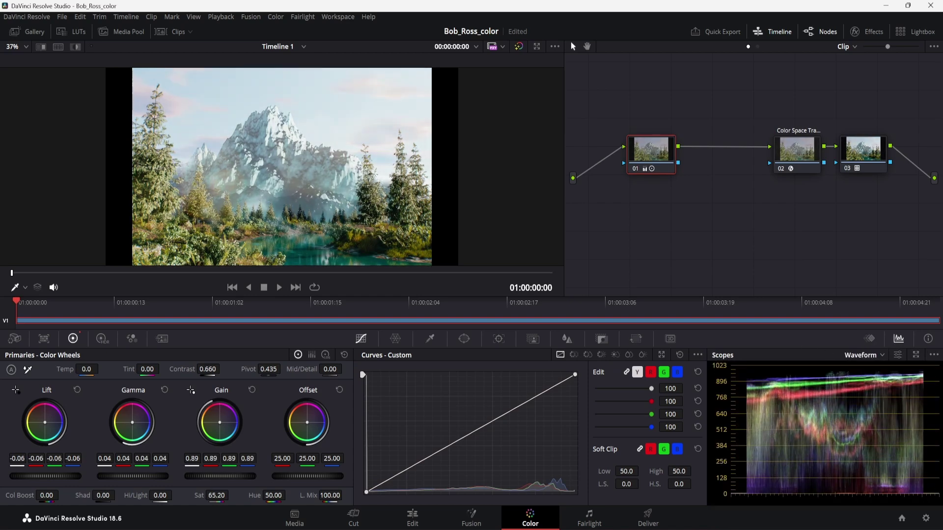
pyautogui.moveTo(74, 478); pyautogui.dragTo(54, 479)
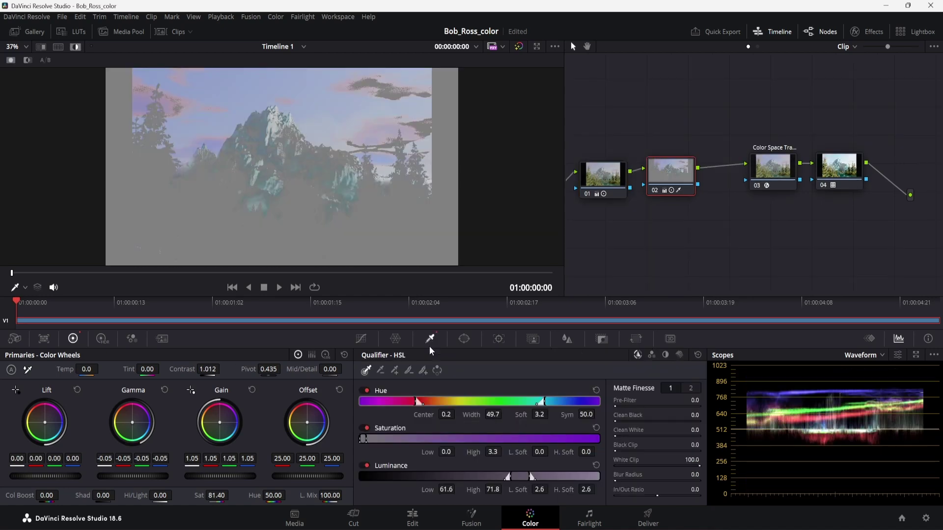
# - Raise the hue Center of the sky selection in the second node's HSL Qualifier
pyautogui.moveTo(423, 413); pyautogui.dragTo(445, 414)
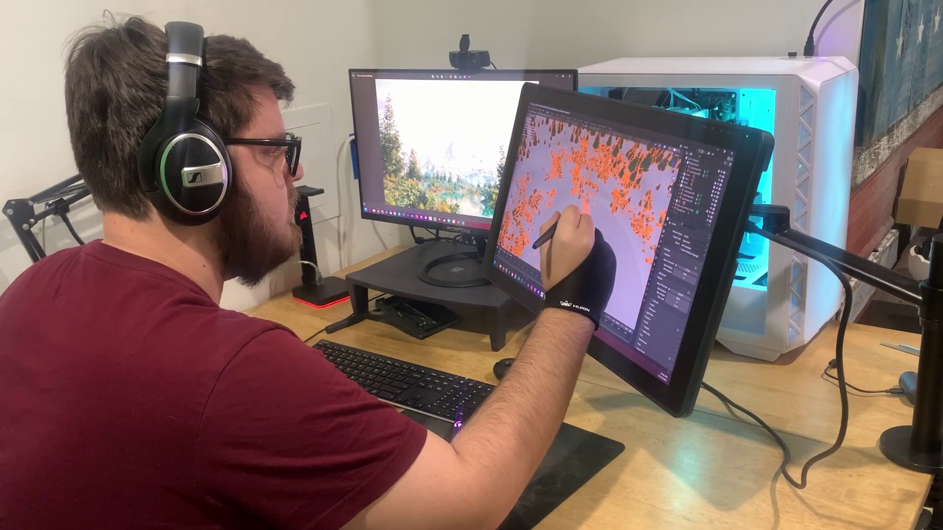
pyautogui.moveTo(558, 216); pyautogui.dragTo(560, 213)
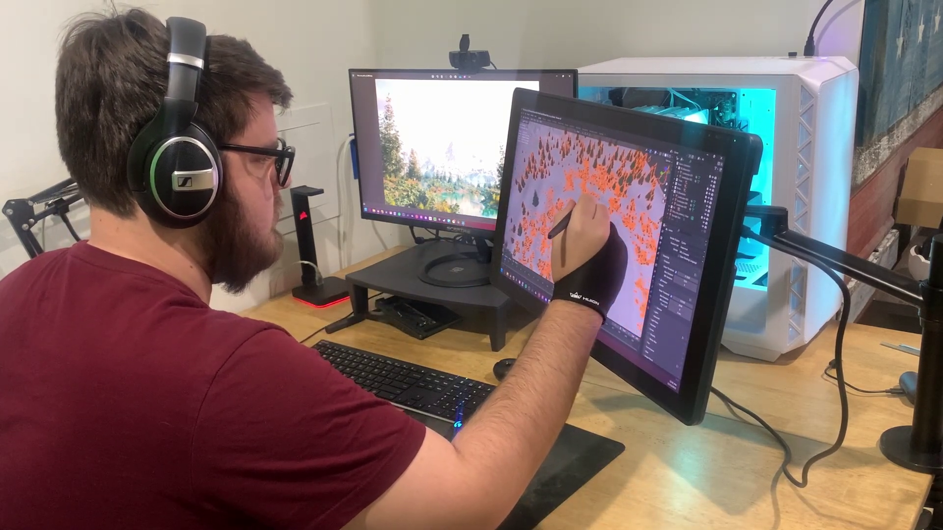
pyautogui.moveTo(549, 235); pyautogui.dragTo(546, 241)
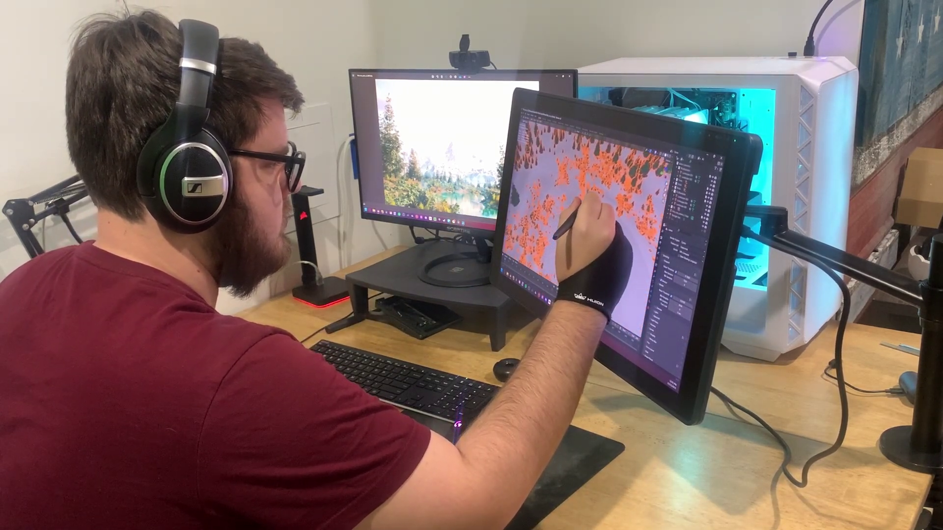